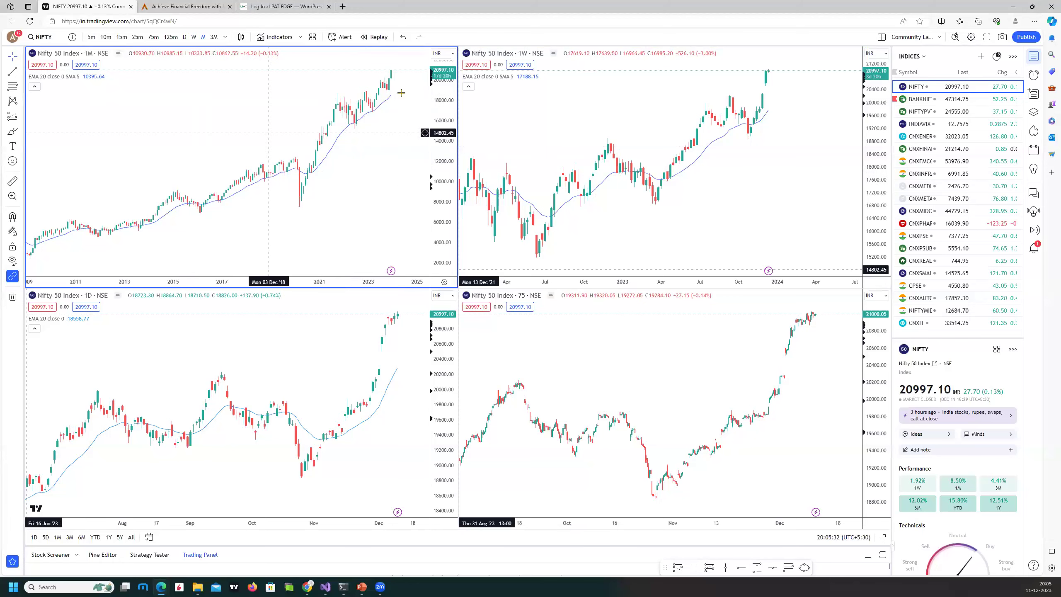
On the maximized monthly chart, mark an 18071–16706 Price Range zone with the saved template
{"action": "key", "text": "alt+Return"}
{"action": "scroll", "coordinate": [469, 268], "scroll_direction": "up", "scroll_amount": 3}
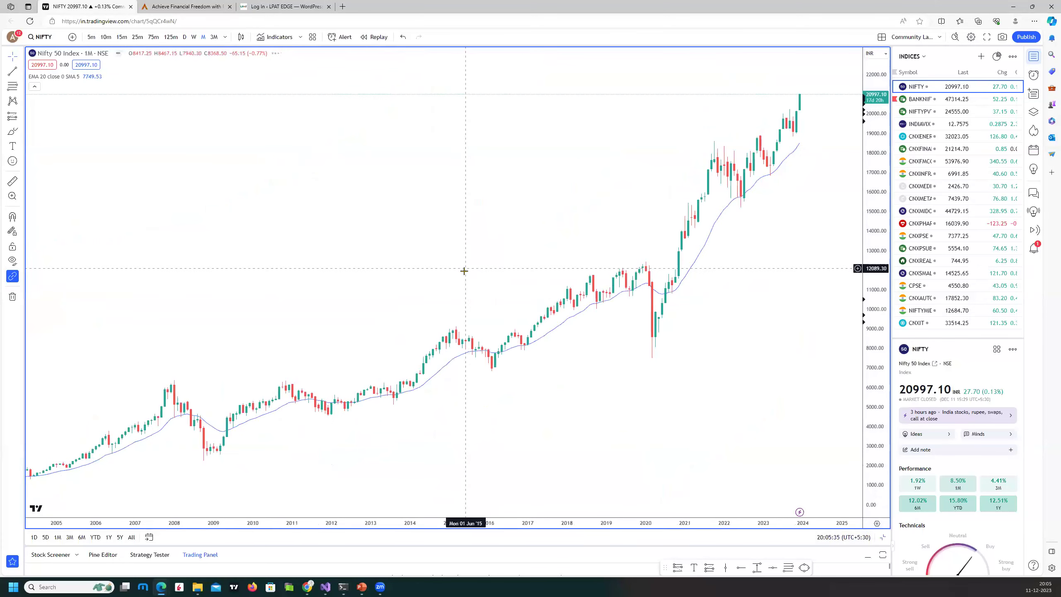
{"action": "scroll", "coordinate": [462, 268], "scroll_direction": "up", "scroll_amount": 3}
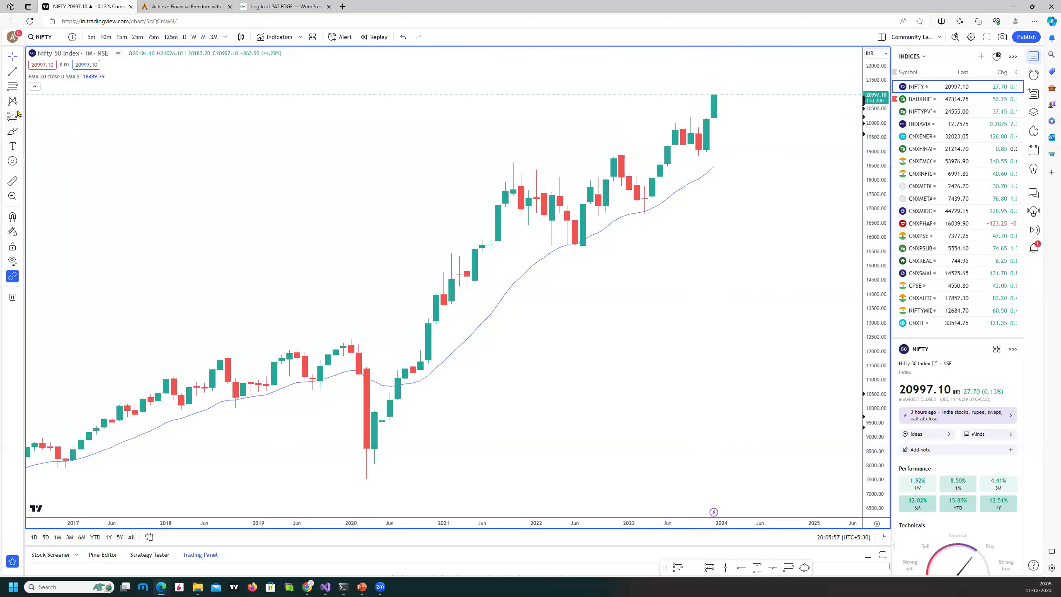
{"action": "left_click", "coordinate": [21, 115]}
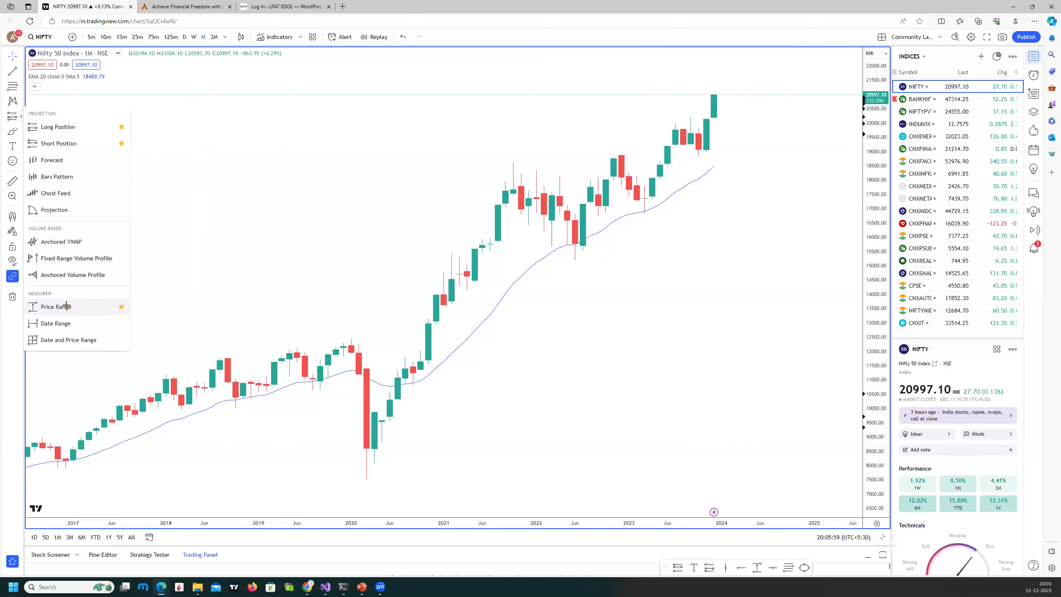
{"action": "left_click", "coordinate": [67, 306]}
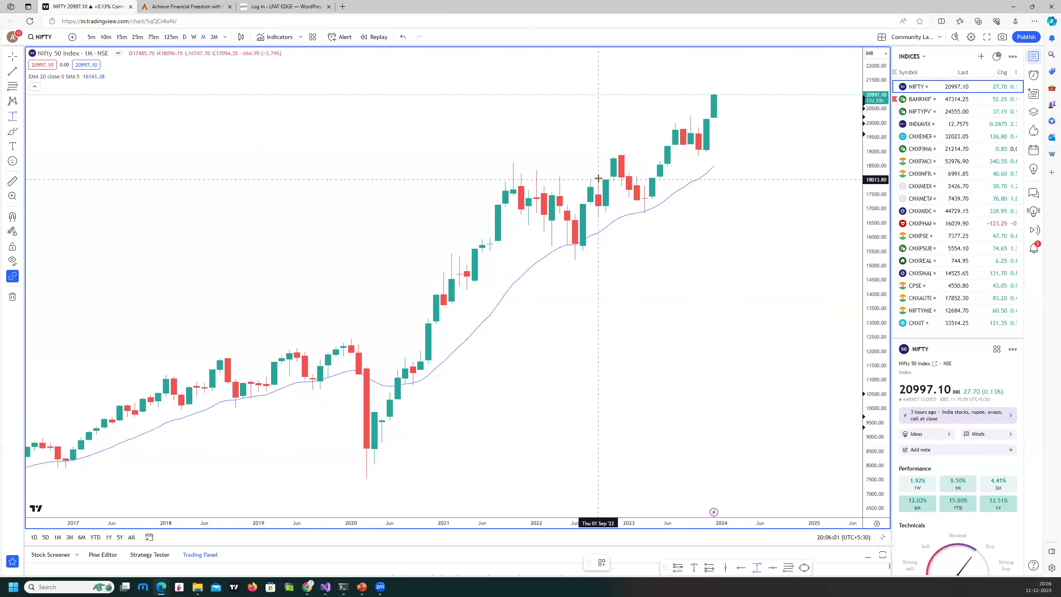
{"action": "left_click", "coordinate": [598, 177]}
{"action": "left_click", "coordinate": [746, 216]}
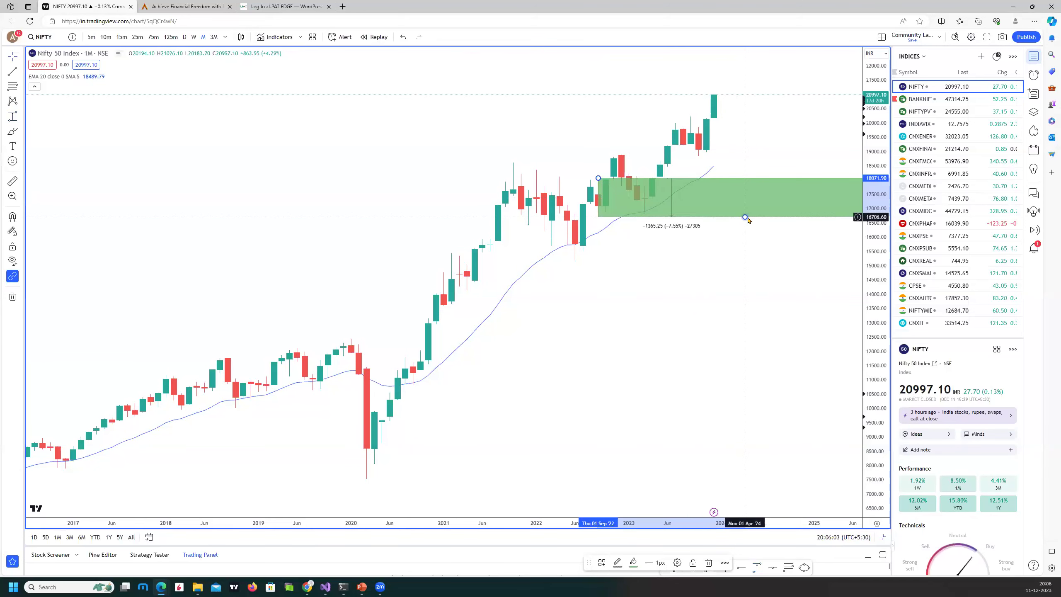
{"action": "right_click", "coordinate": [745, 218]}
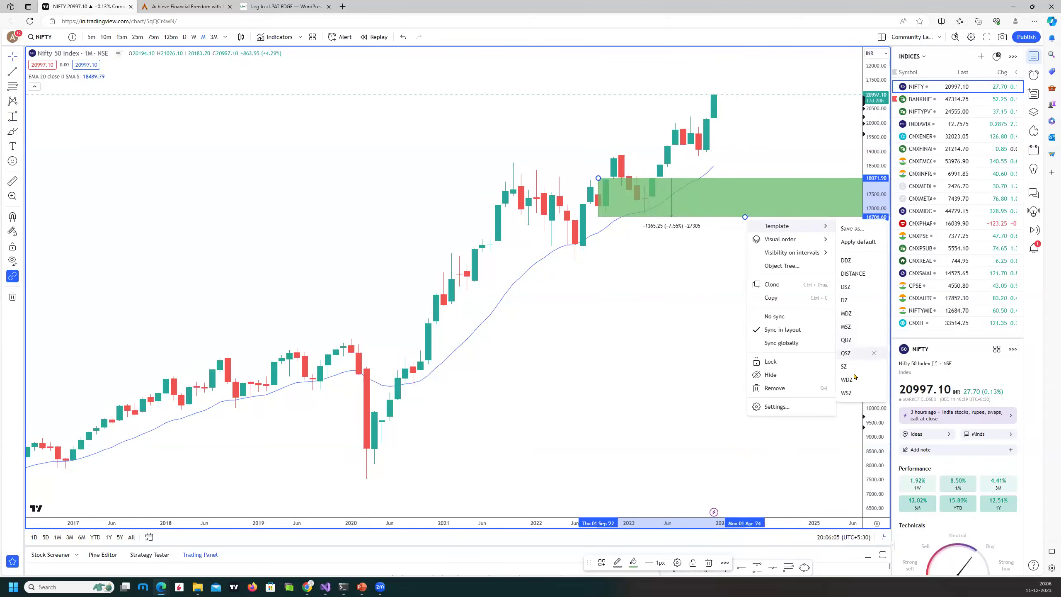
{"action": "left_click", "coordinate": [753, 157]}
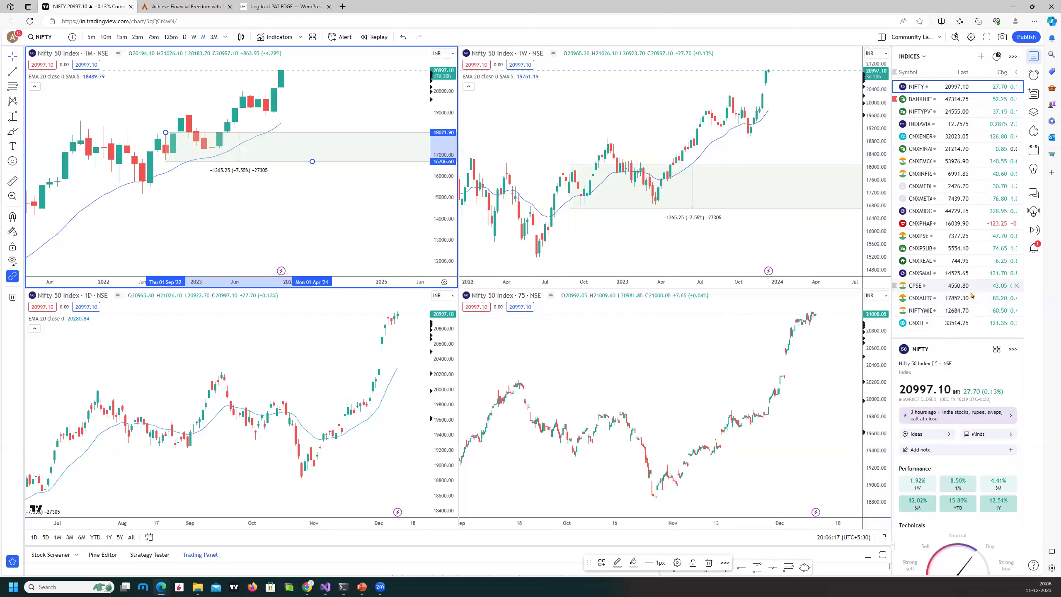
Maximize the weekly chart and mark a 19954–19668 Price Range zone with the saved template
{"action": "left_click", "coordinate": [825, 120]}
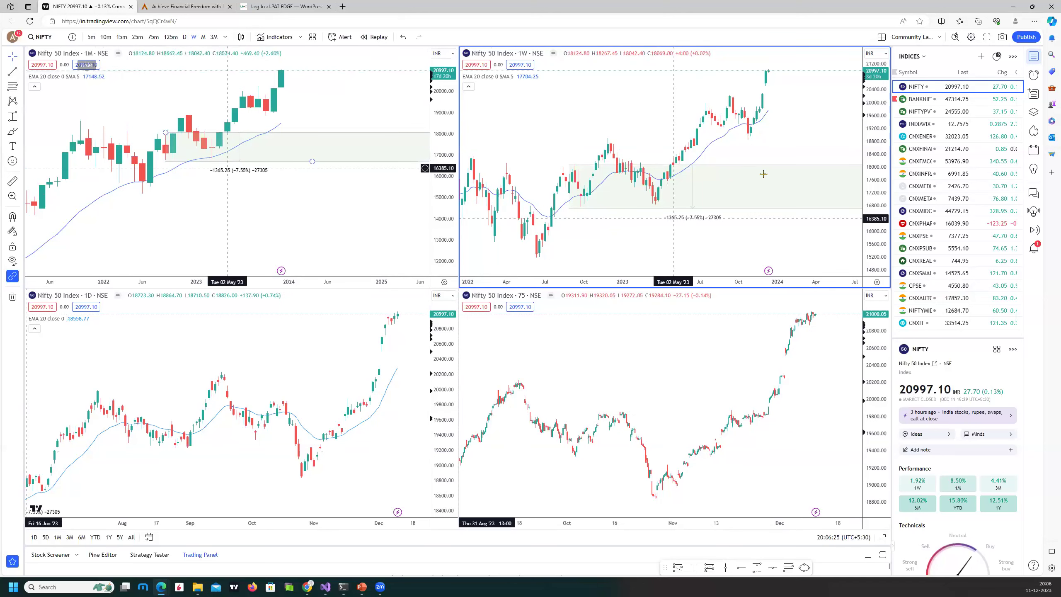
{"action": "left_click", "coordinate": [796, 196]}
{"action": "key", "text": "alt+Return"}
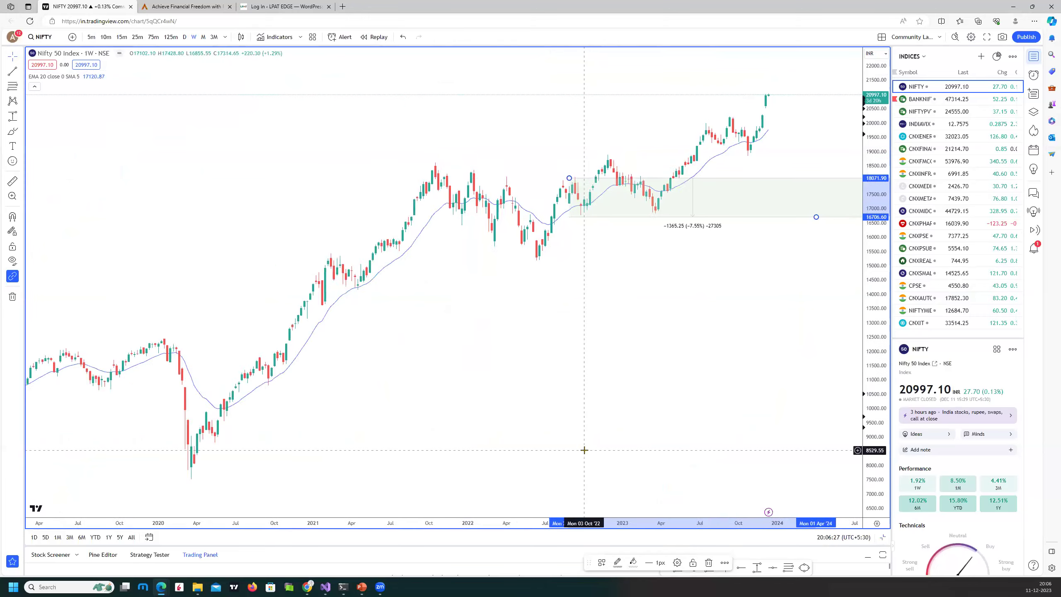
{"action": "scroll", "coordinate": [680, 415], "scroll_direction": "up", "scroll_amount": 3}
{"action": "scroll", "coordinate": [763, 273], "scroll_direction": "up", "scroll_amount": 2}
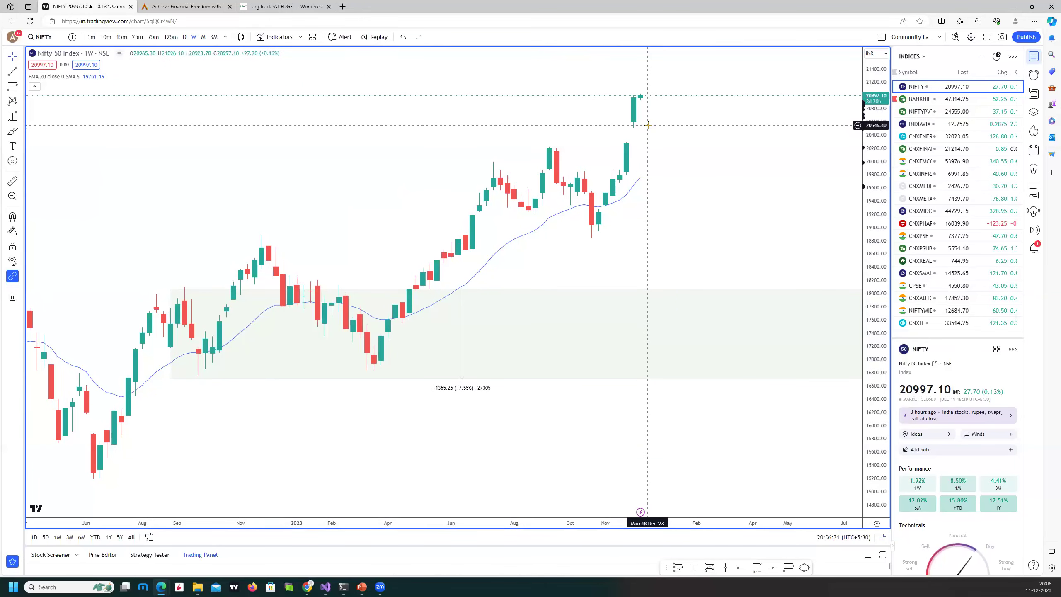
{"action": "scroll", "coordinate": [647, 124], "scroll_direction": "down", "scroll_amount": 1}
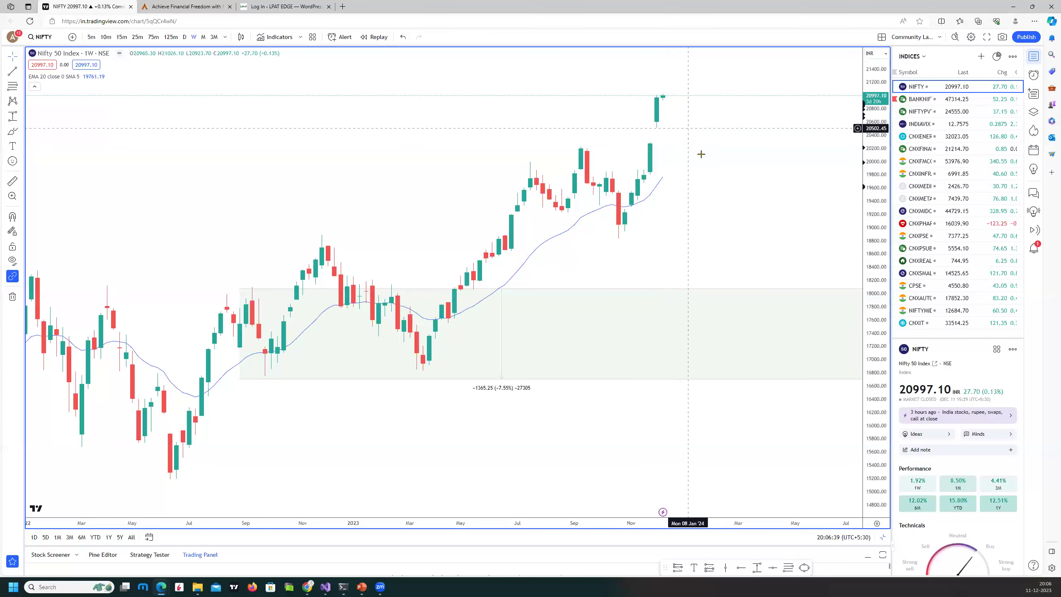
{"action": "scroll", "coordinate": [818, 130], "scroll_direction": "down", "scroll_amount": 3}
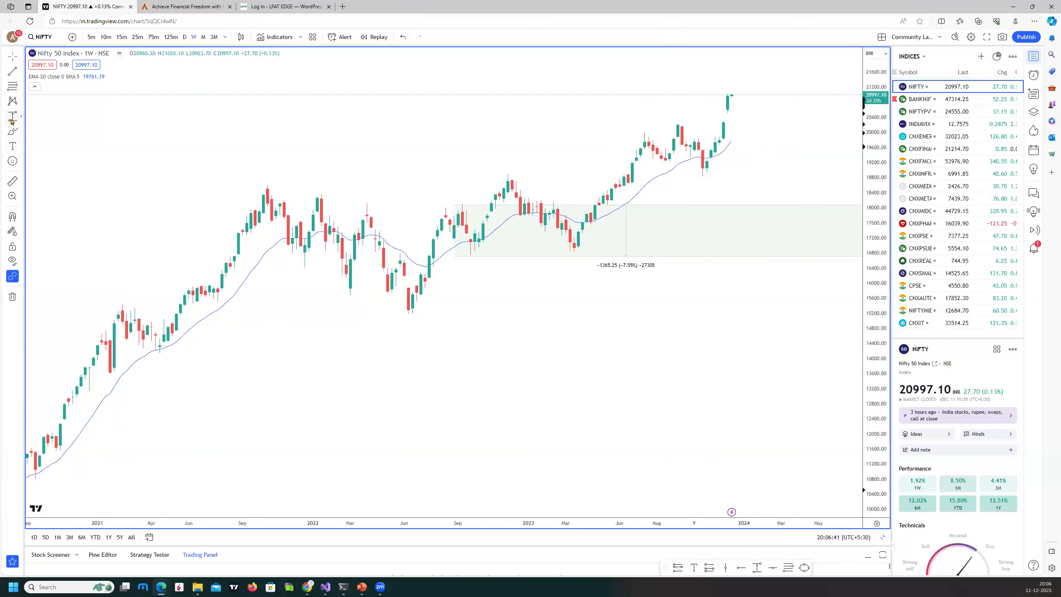
{"action": "left_click", "coordinate": [714, 134]}
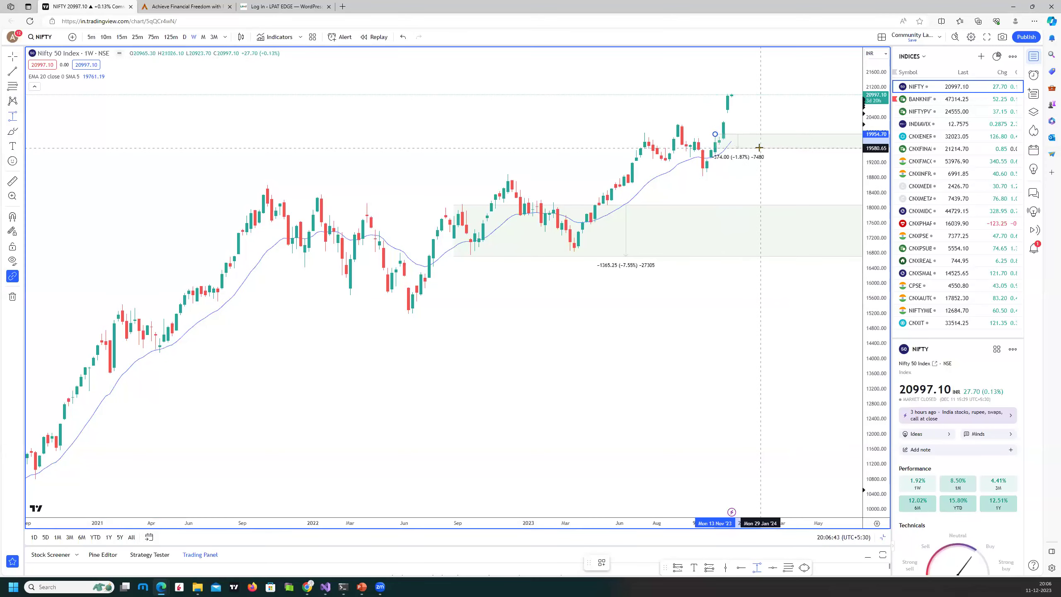
{"action": "left_click", "coordinate": [763, 144]}
{"action": "right_click", "coordinate": [763, 144]}
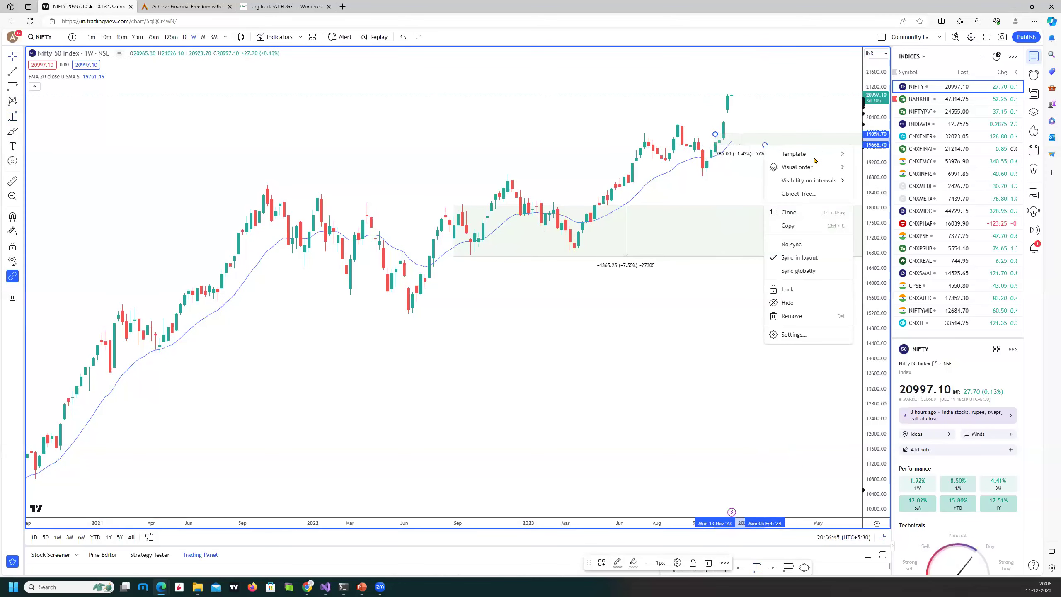
{"action": "mouse_move", "coordinate": [794, 153]}
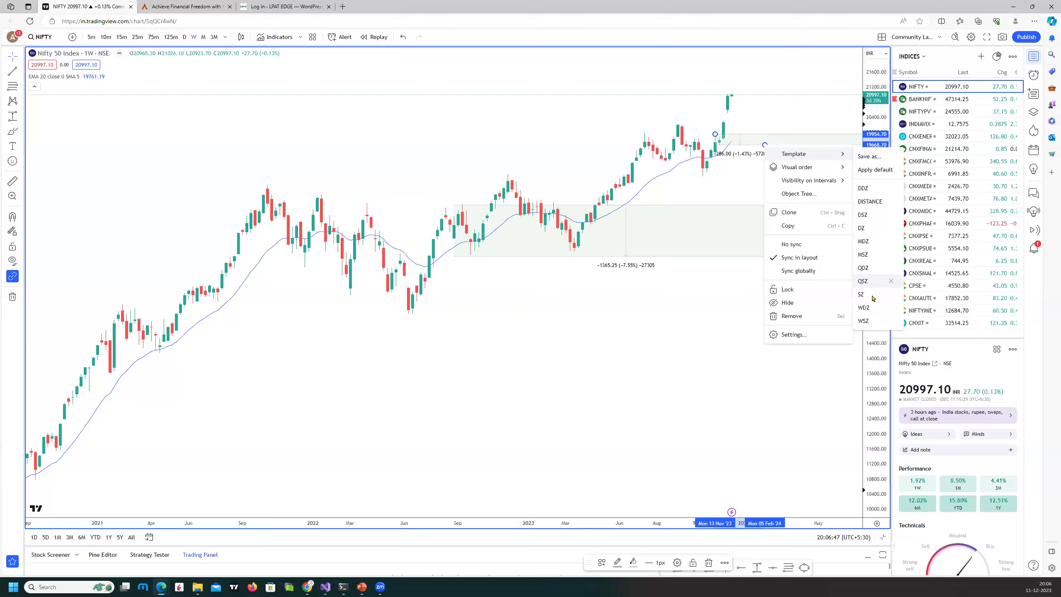
{"action": "left_click", "coordinate": [866, 295]}
{"action": "scroll", "coordinate": [616, 301], "scroll_direction": "up", "scroll_amount": 3}
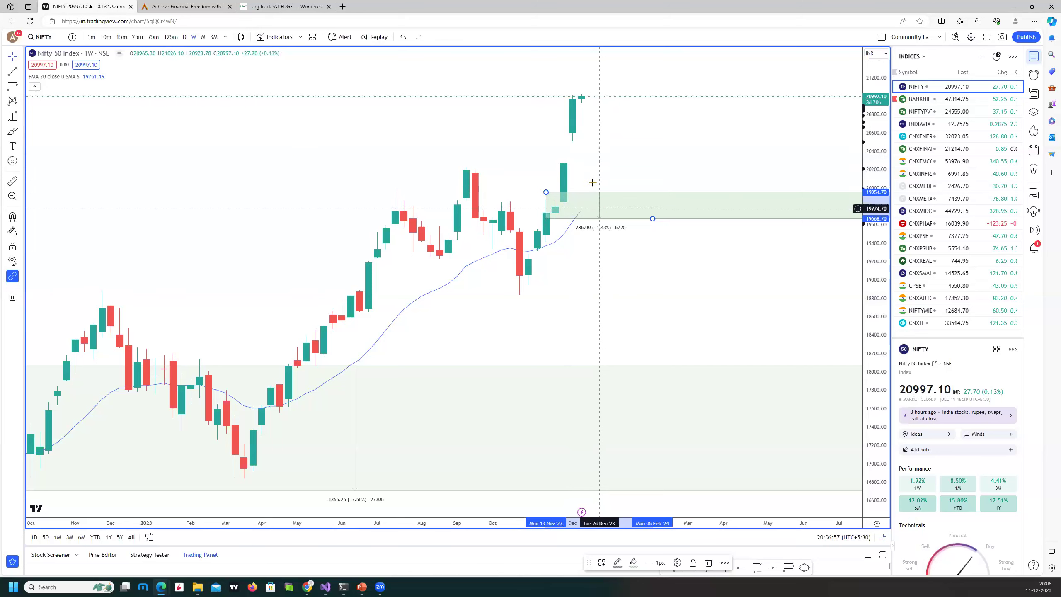
Place a horizontal level at 20510 styled with the RED DOTTED template
{"action": "left_click", "coordinate": [18, 73]}
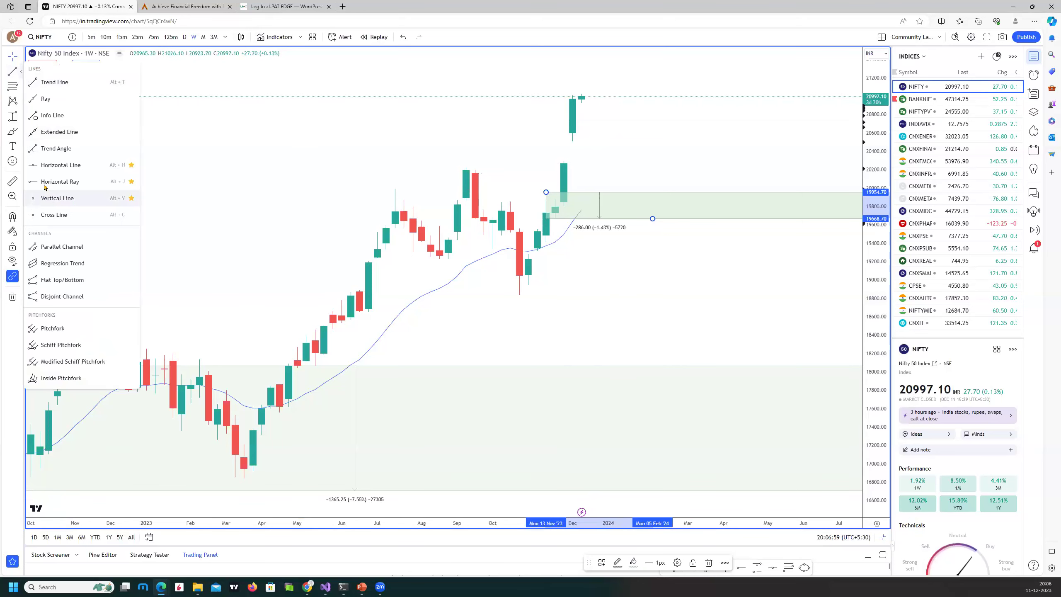
{"action": "left_click", "coordinate": [54, 168]}
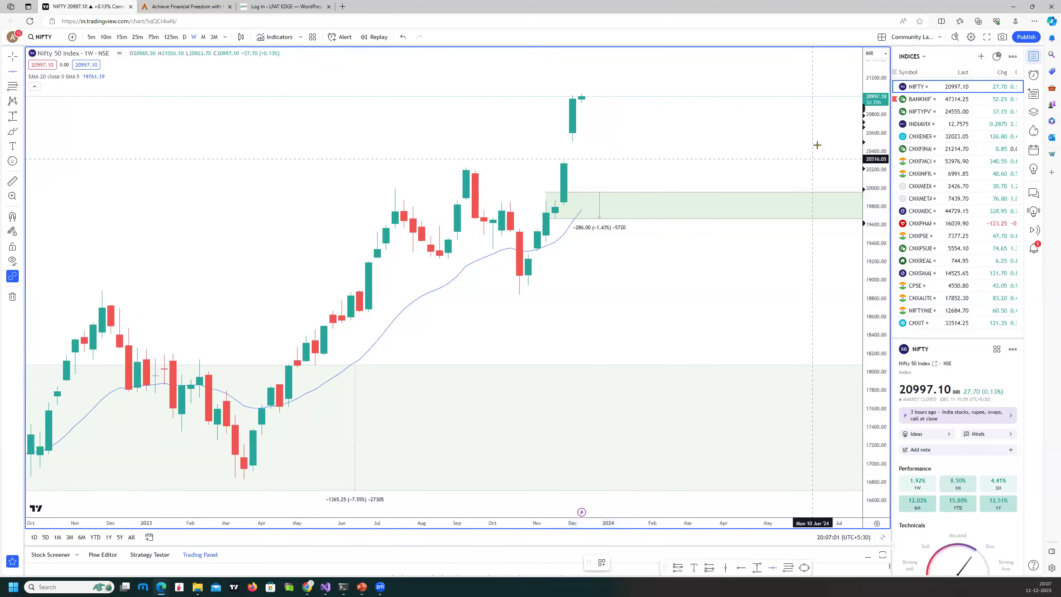
{"action": "left_click", "coordinate": [817, 141]}
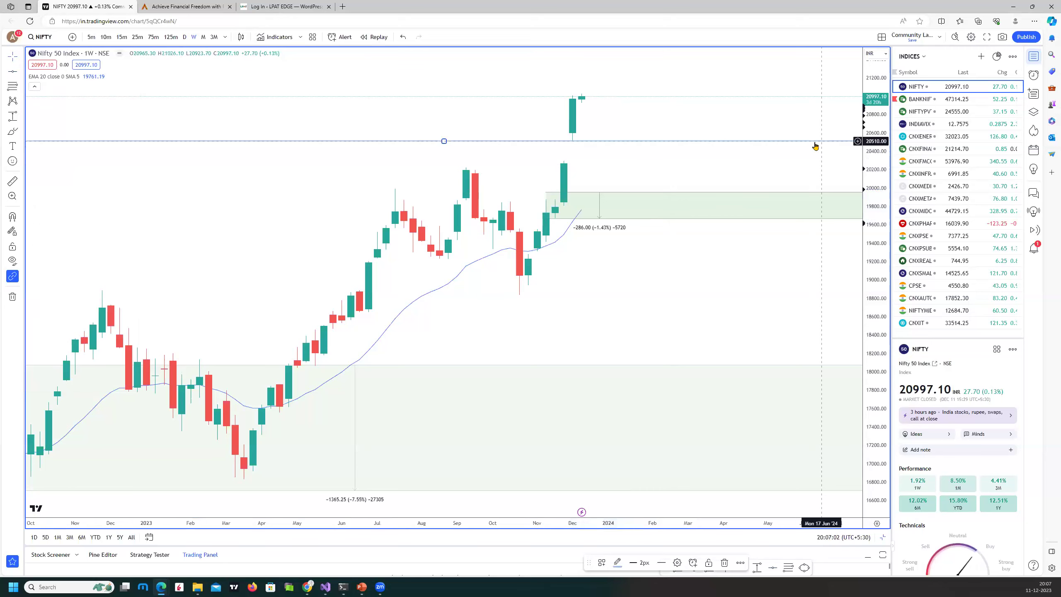
{"action": "right_click", "coordinate": [617, 144]}
{"action": "mouse_move", "coordinate": [673, 168]}
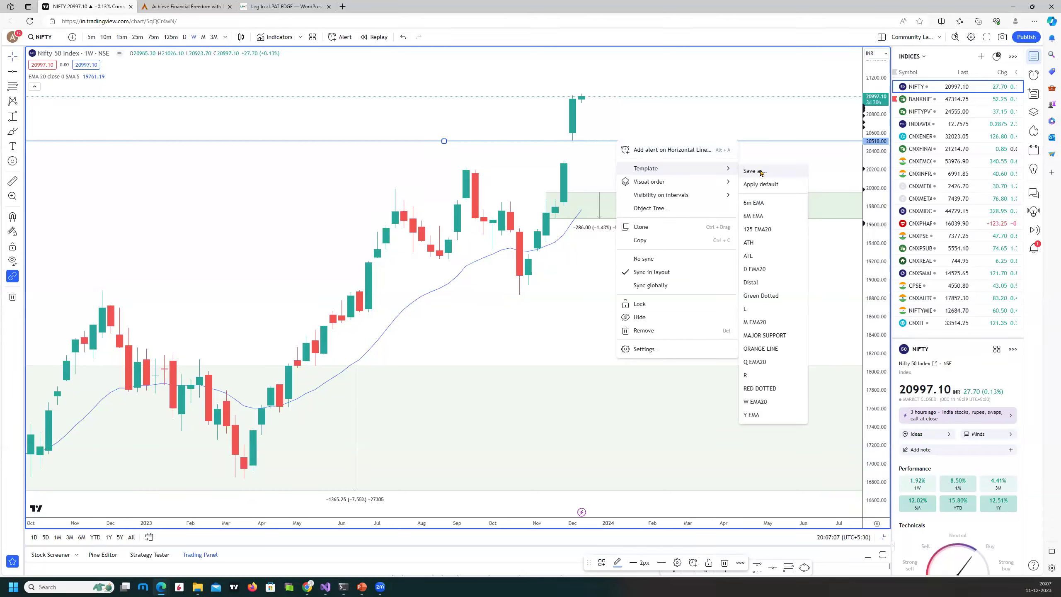
{"action": "left_click", "coordinate": [755, 388]}
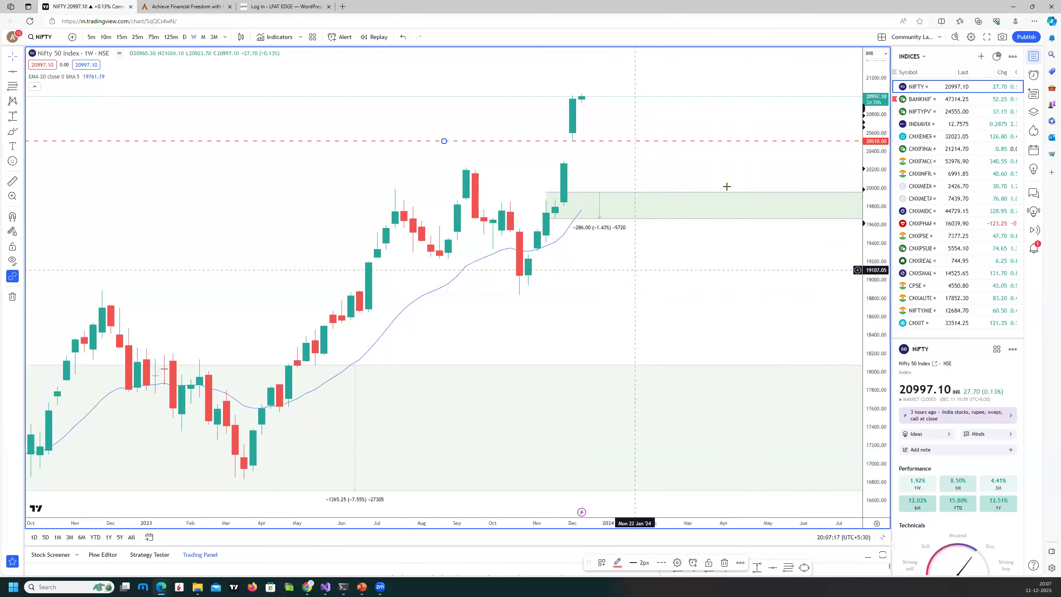
{"action": "scroll", "coordinate": [713, 187], "scroll_direction": "down", "scroll_amount": 3}
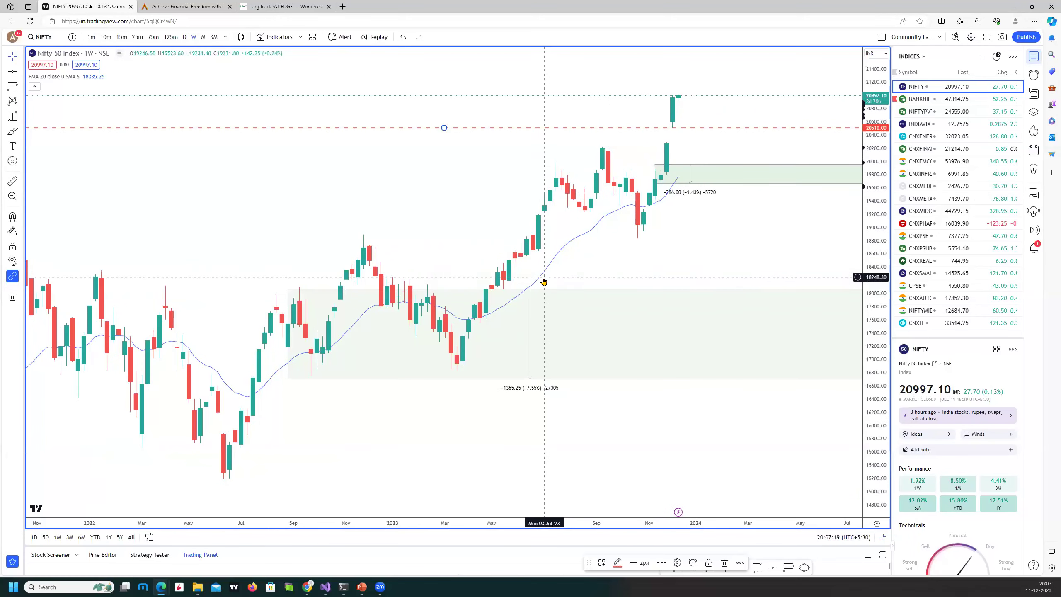
{"action": "scroll", "coordinate": [540, 277], "scroll_direction": "down", "scroll_amount": 2}
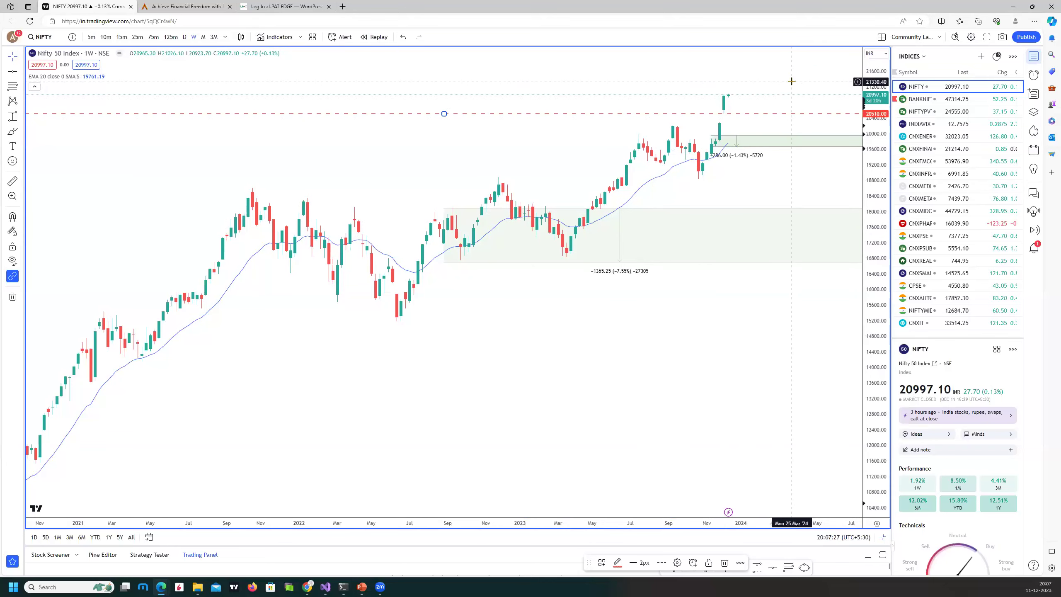
{"action": "left_click_drag", "start_coordinate": [529, 169], "coordinate": [489, 178]}
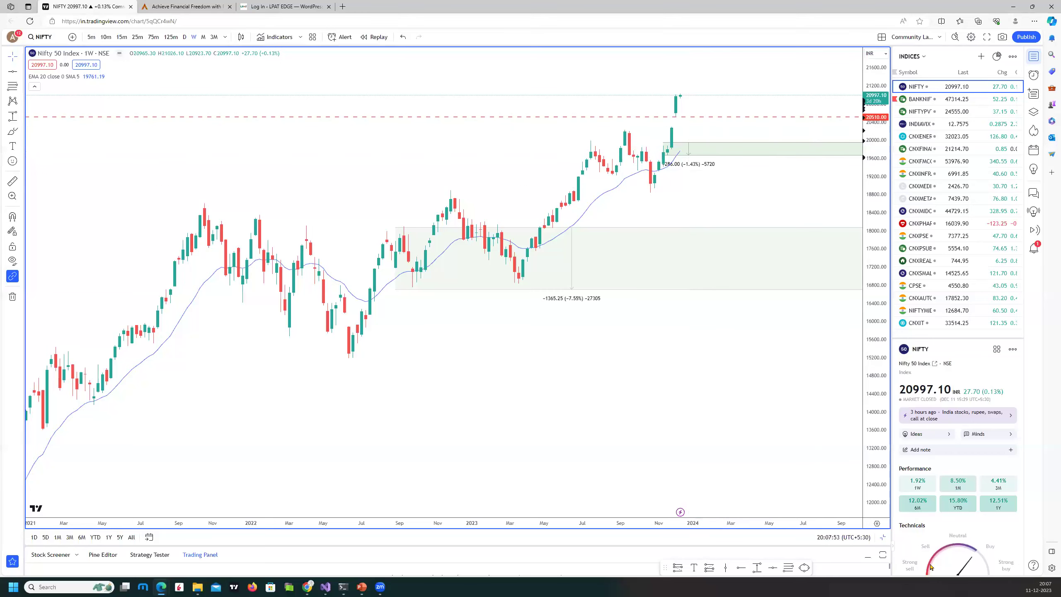
Maximize the 1D Nifty 50 pane to show its 20510 level and demand zone
{"action": "left_click", "coordinate": [319, 373]}
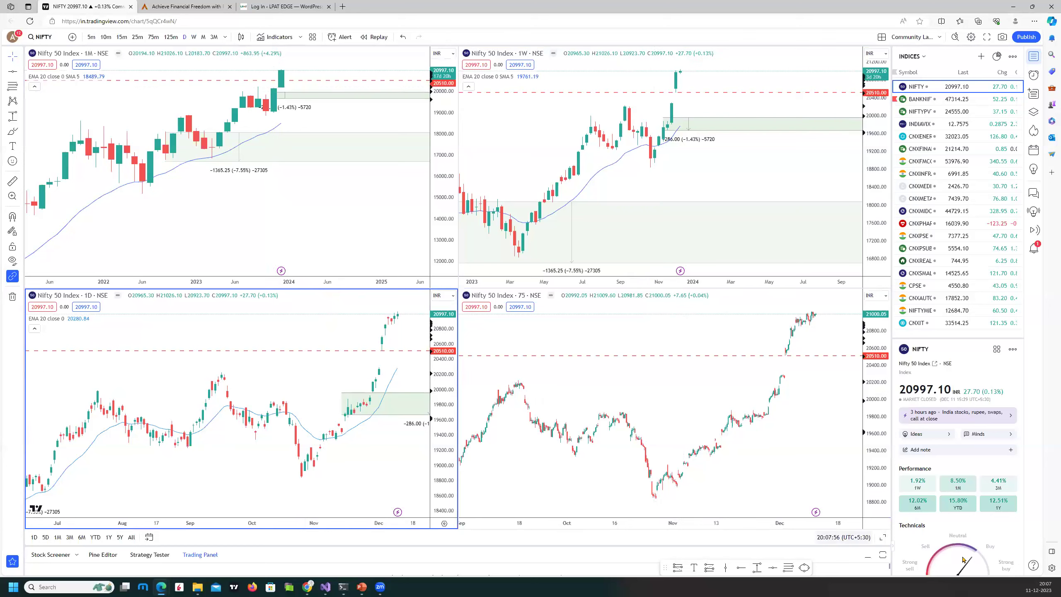
{"action": "left_click", "coordinate": [882, 539]}
{"action": "scroll", "coordinate": [573, 299], "scroll_direction": "up", "scroll_amount": 2}
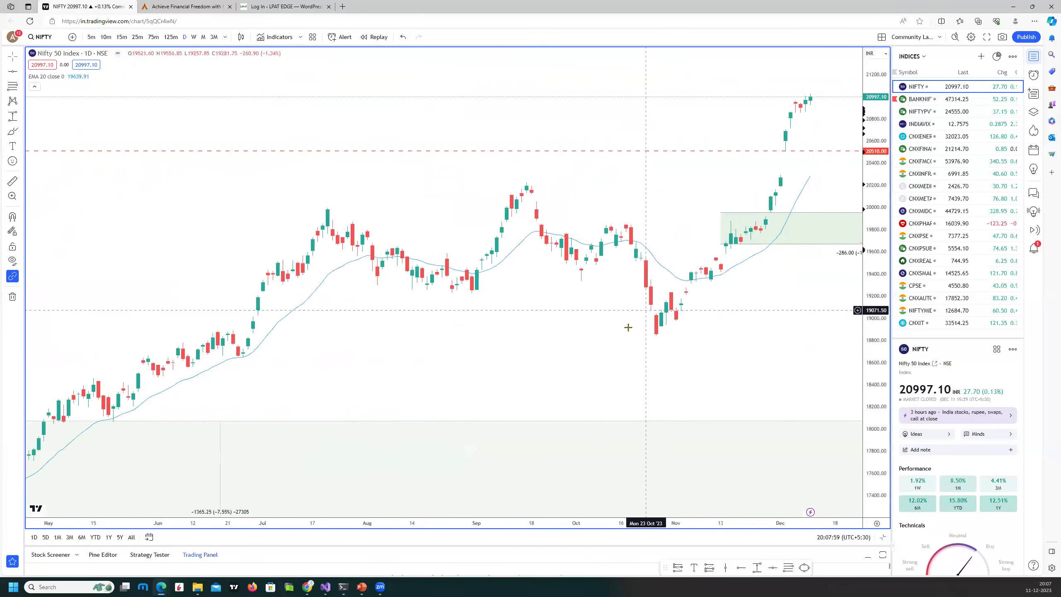
{"action": "scroll", "coordinate": [628, 324], "scroll_direction": "up", "scroll_amount": 2}
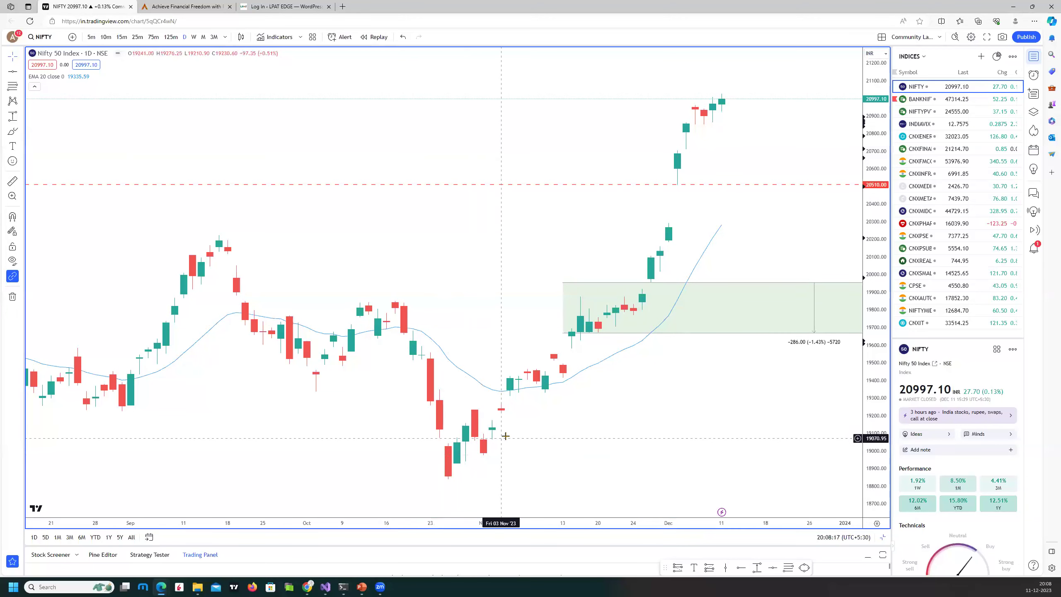
{"action": "scroll", "coordinate": [587, 435], "scroll_direction": "down", "scroll_amount": 3}
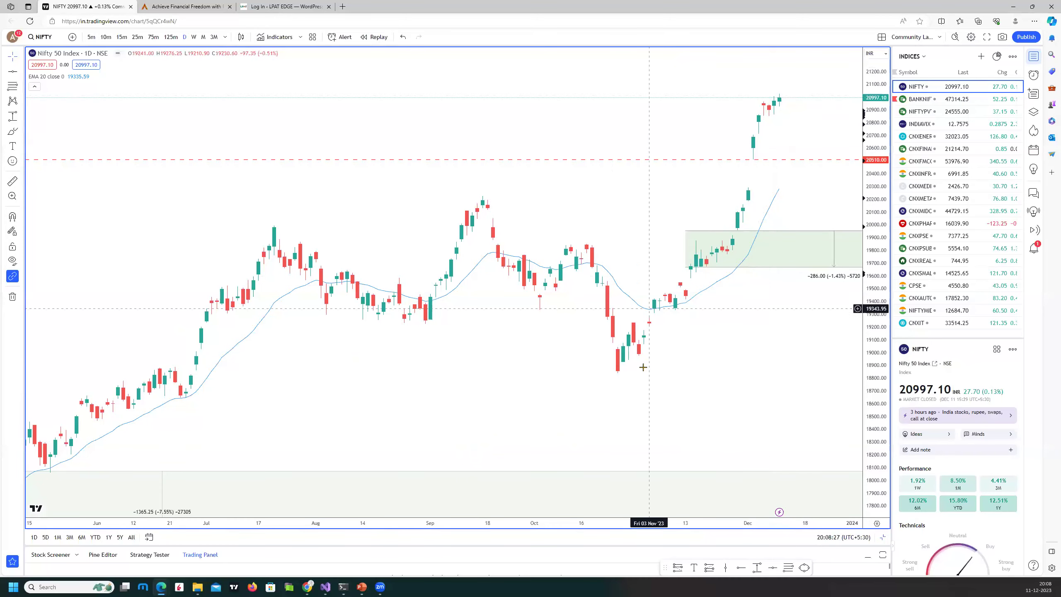
{"action": "scroll", "coordinate": [595, 416], "scroll_direction": "up", "scroll_amount": 2}
{"action": "scroll", "coordinate": [595, 416], "scroll_direction": "up", "scroll_amount": 2}
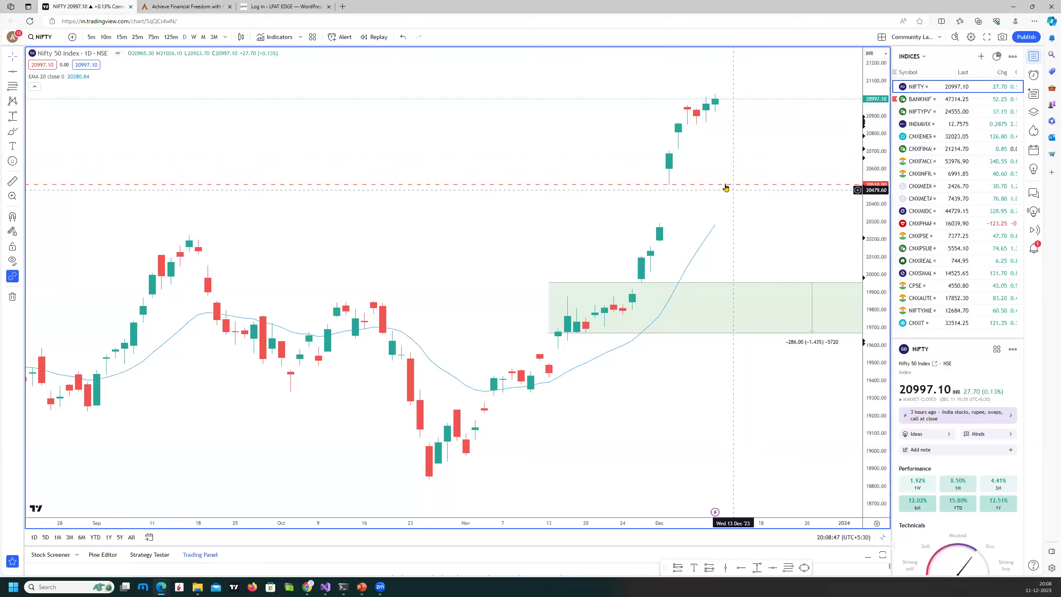
{"action": "scroll", "coordinate": [726, 246], "scroll_direction": "down", "scroll_amount": 2}
{"action": "scroll", "coordinate": [681, 286], "scroll_direction": "down", "scroll_amount": 2}
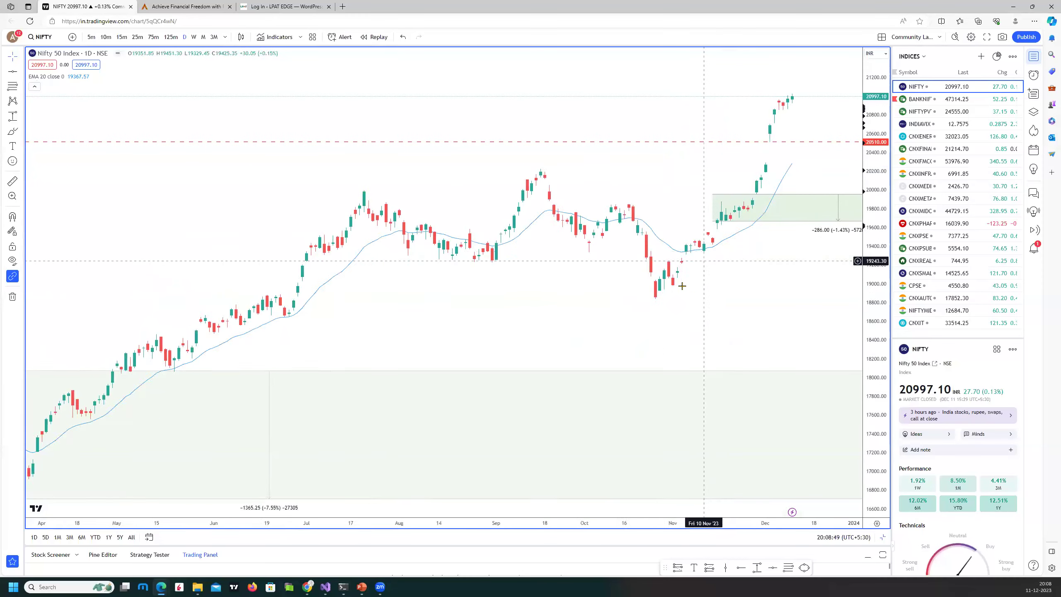
{"action": "scroll", "coordinate": [682, 287], "scroll_direction": "down", "scroll_amount": 1}
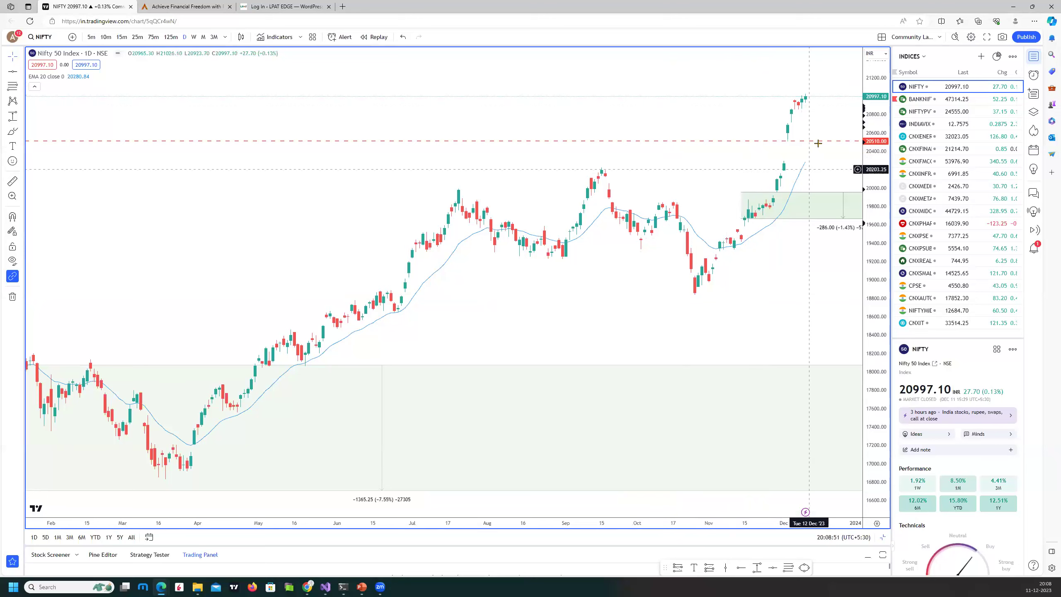
{"action": "scroll", "coordinate": [718, 147], "scroll_direction": "up", "scroll_amount": 2}
{"action": "scroll", "coordinate": [696, 171], "scroll_direction": "up", "scroll_amount": 1}
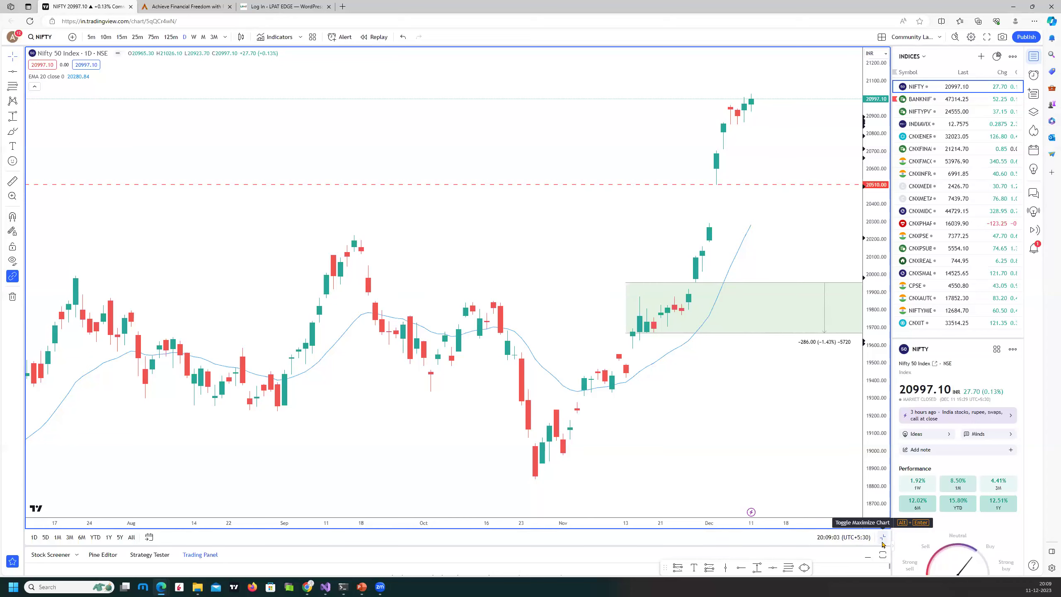
Restore the four-chart layout and maximize the 75-minute chart
{"action": "left_click", "coordinate": [883, 539]}
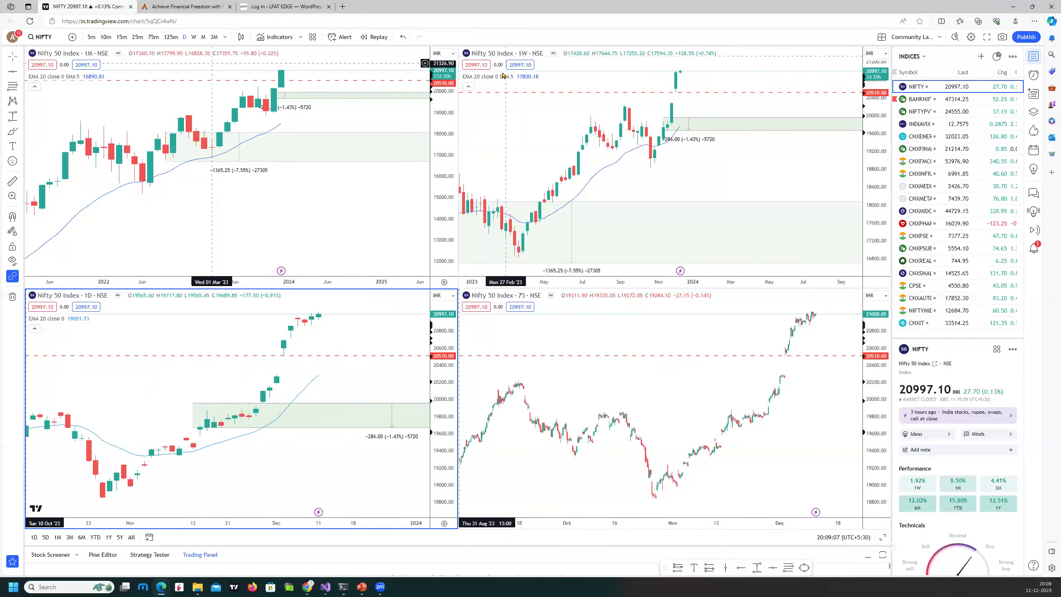
{"action": "left_click", "coordinate": [808, 421]}
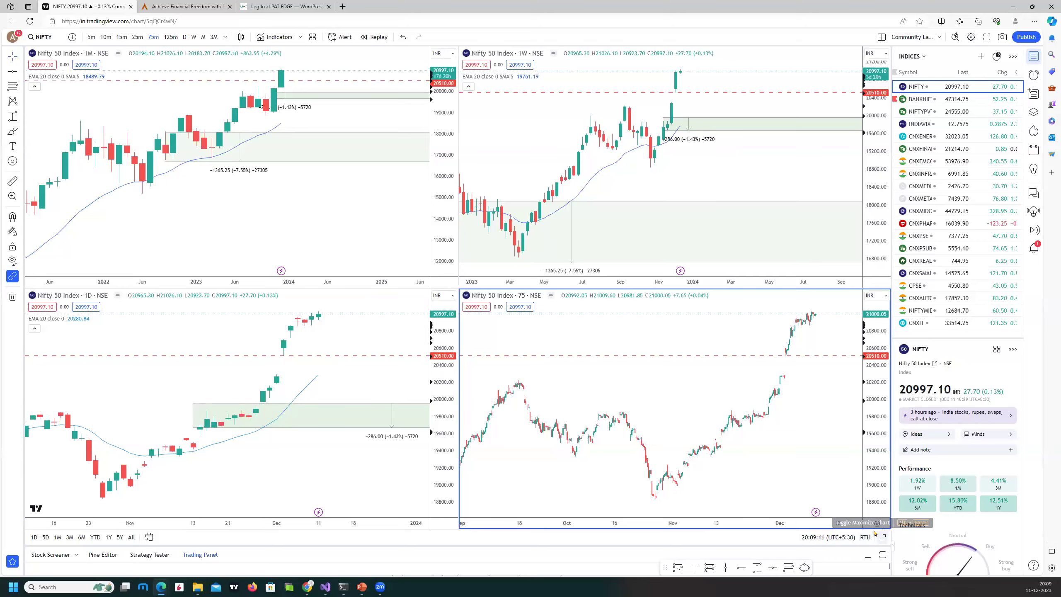
{"action": "left_click", "coordinate": [883, 538]}
{"action": "scroll", "coordinate": [393, 303], "scroll_direction": "up", "scroll_amount": 3}
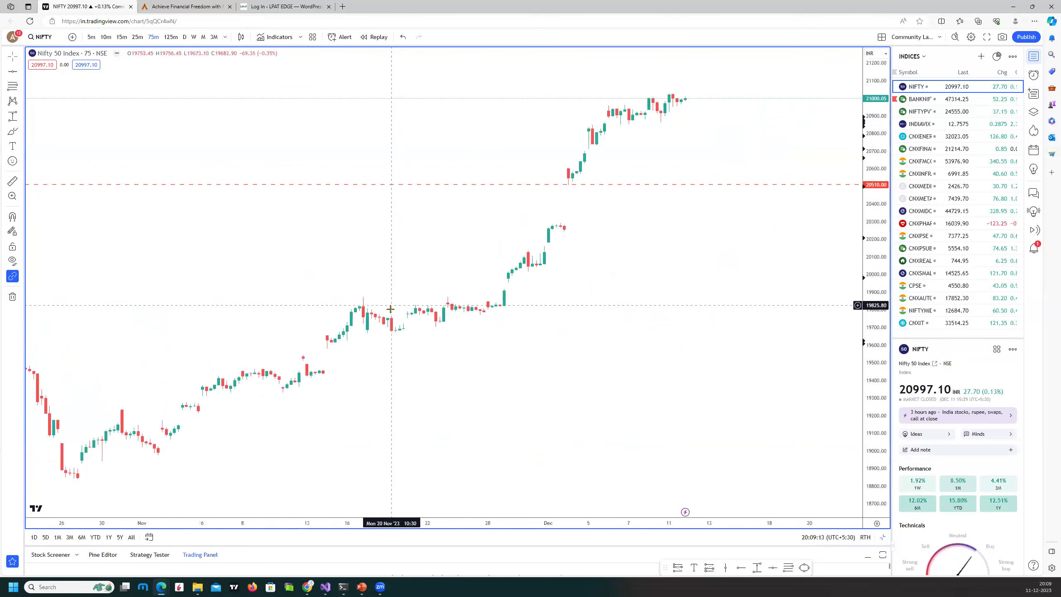
{"action": "scroll", "coordinate": [395, 289], "scroll_direction": "up", "scroll_amount": 2}
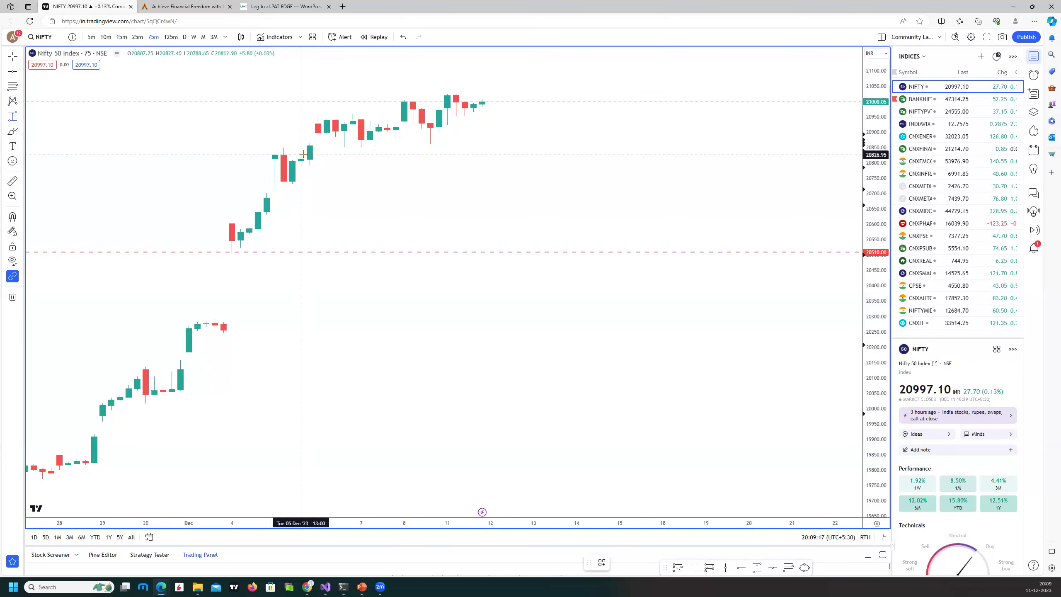
Draw a demand box around 20795–20832 and apply the saved zone template
{"action": "left_click_drag", "start_coordinate": [301, 153], "coordinate": [395, 168]}
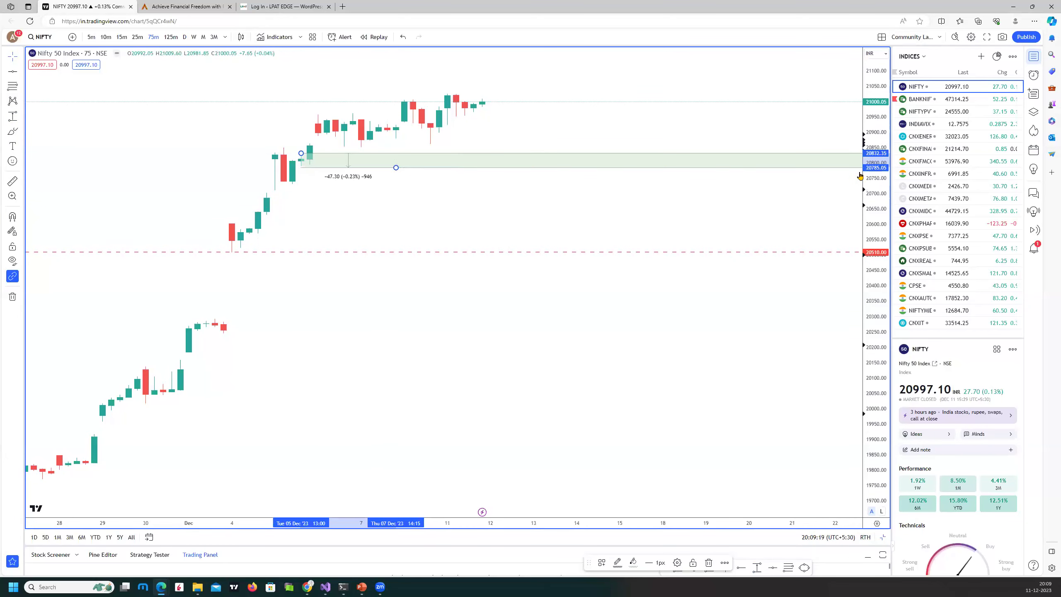
{"action": "right_click", "coordinate": [846, 172]}
{"action": "mouse_move", "coordinate": [884, 177]}
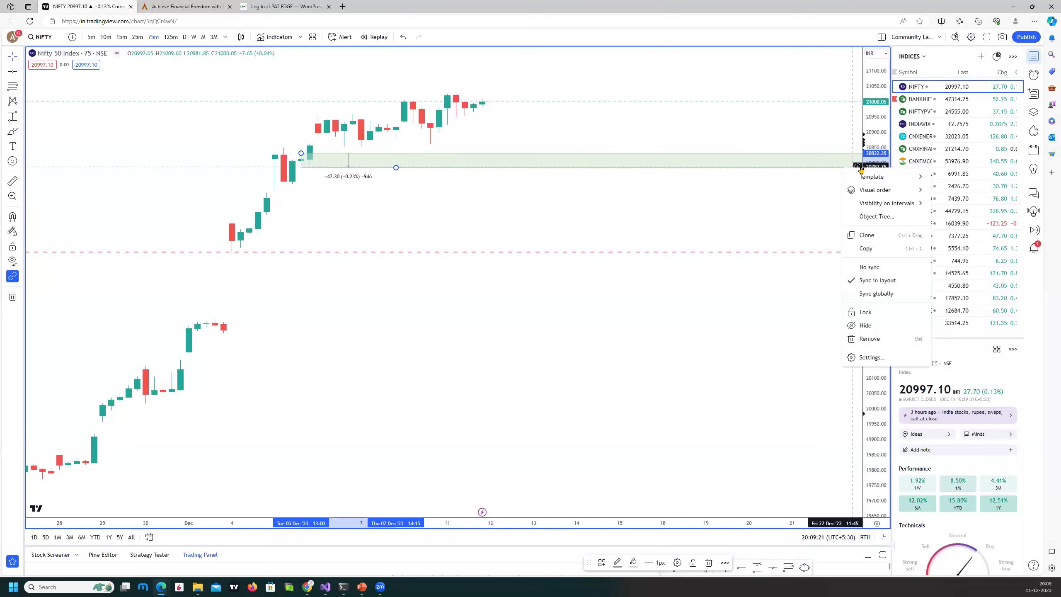
{"action": "left_click", "coordinate": [945, 250]}
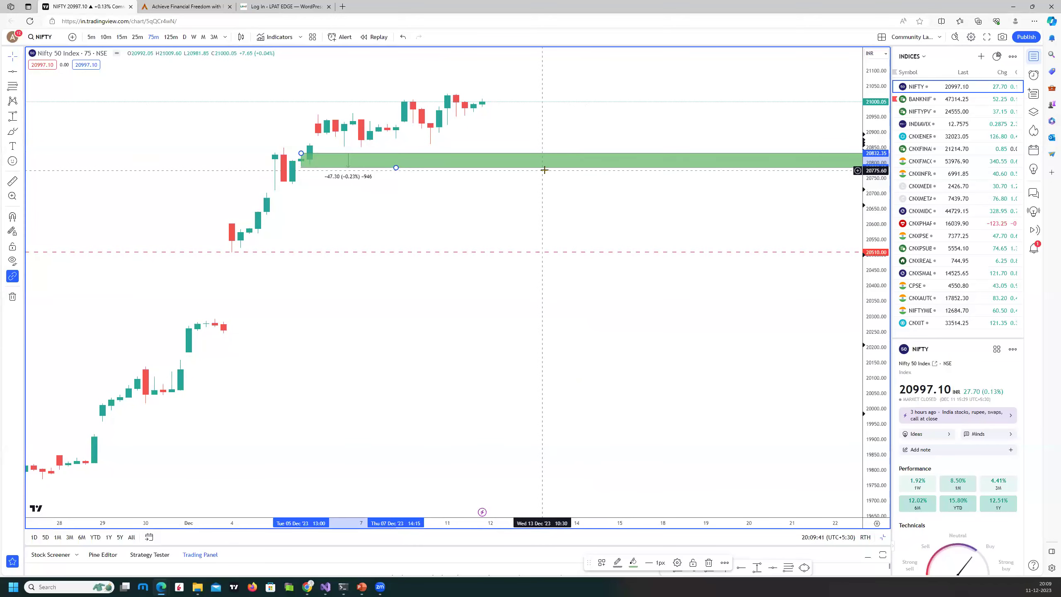
{"action": "scroll", "coordinate": [544, 174], "scroll_direction": "down", "scroll_amount": 1}
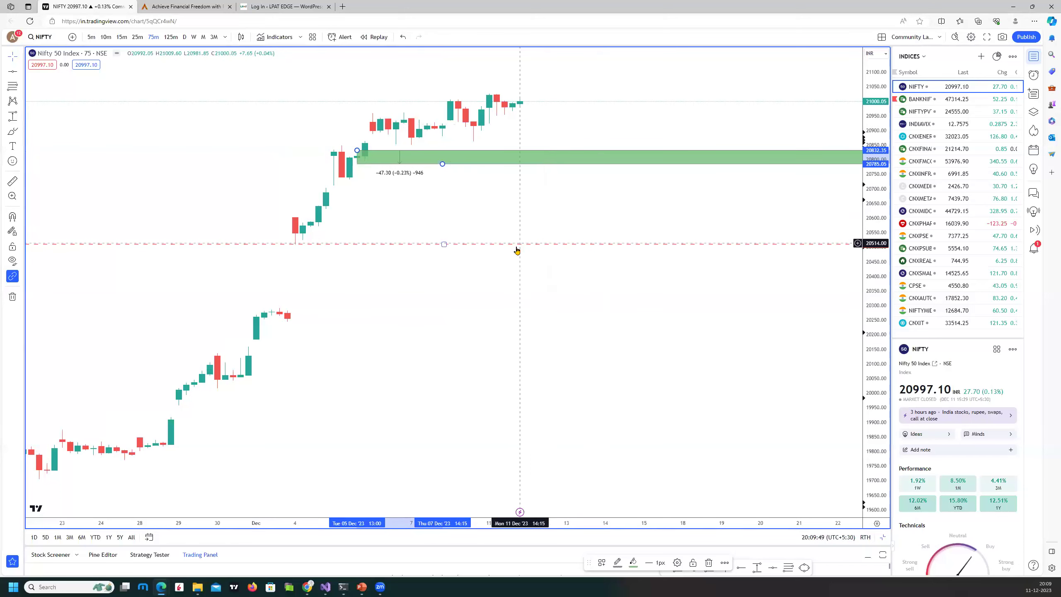
{"action": "scroll", "coordinate": [519, 246], "scroll_direction": "down", "scroll_amount": 5}
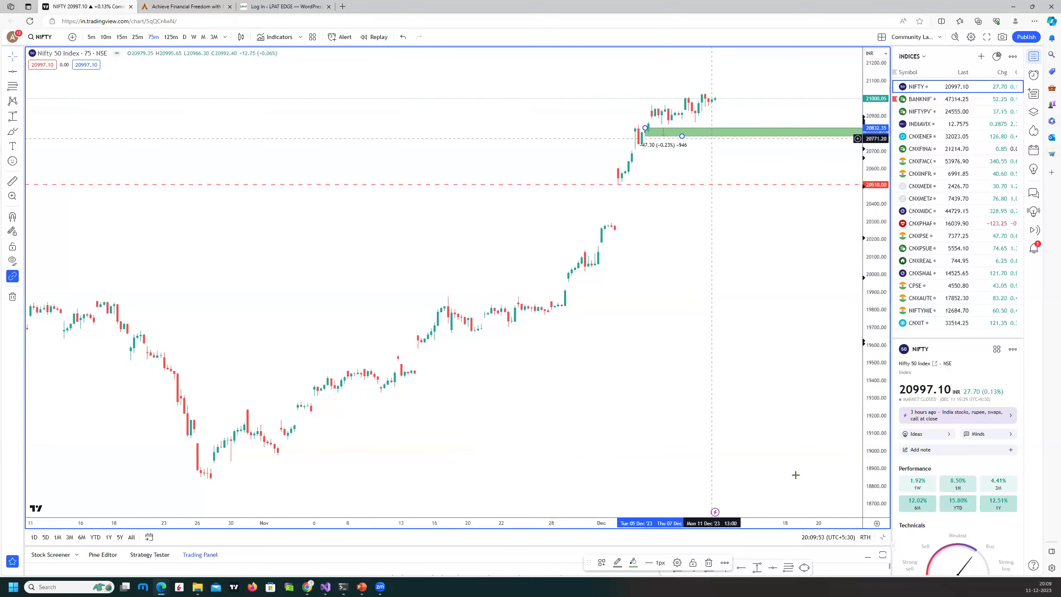
Restore the four-chart layout and switch the watchlist symbol to INDIAVIX
{"action": "key", "text": "alt+Return"}
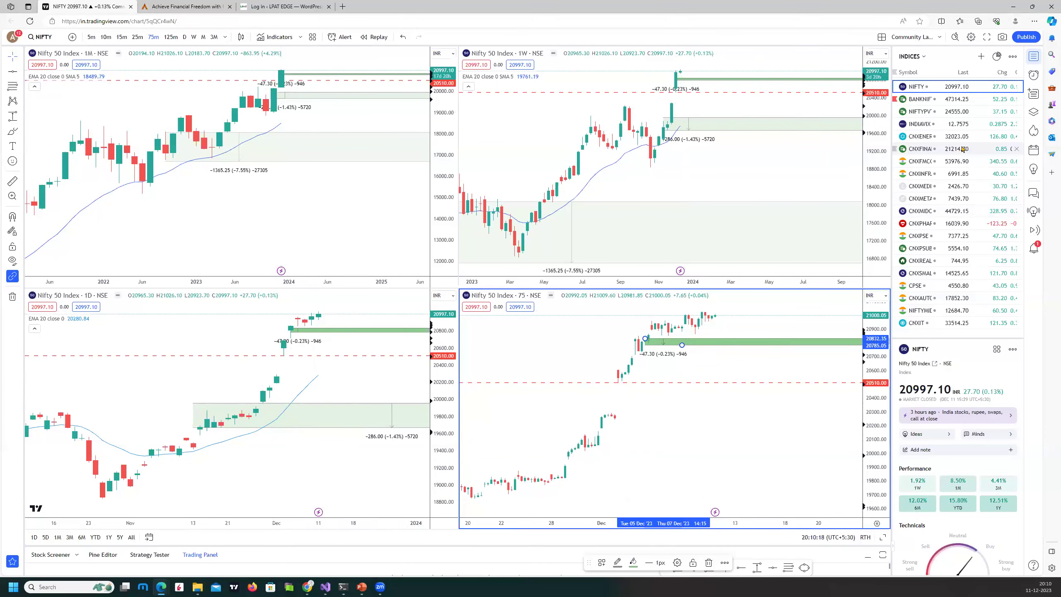
{"action": "key", "text": "Down"}
{"action": "key", "text": "Down"}
{"action": "key", "text": "Down"}
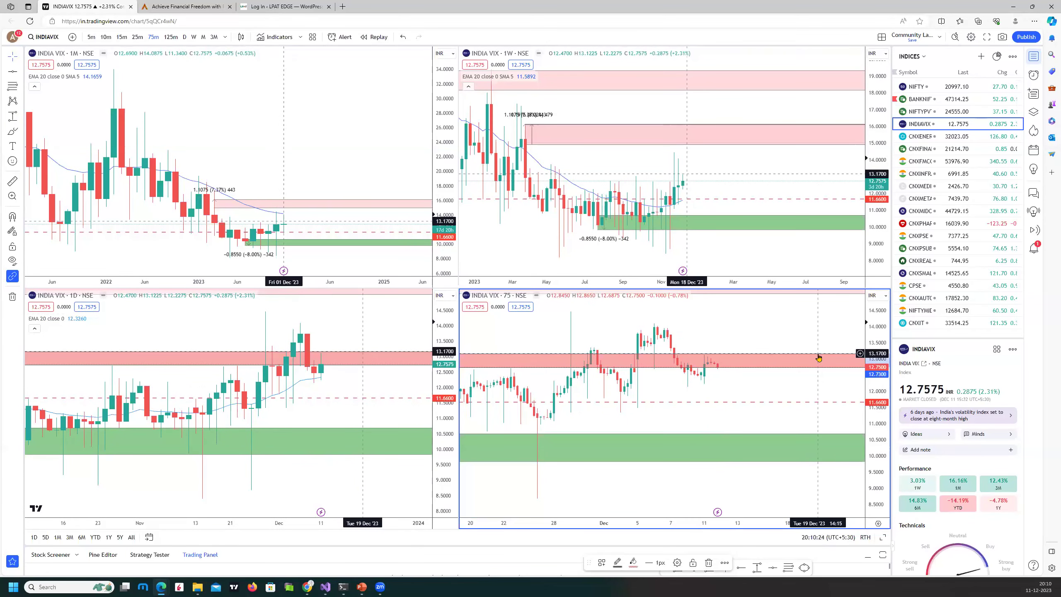
Delete the selected red rectangle at the current India VIX price
{"action": "key", "text": "Delete"}
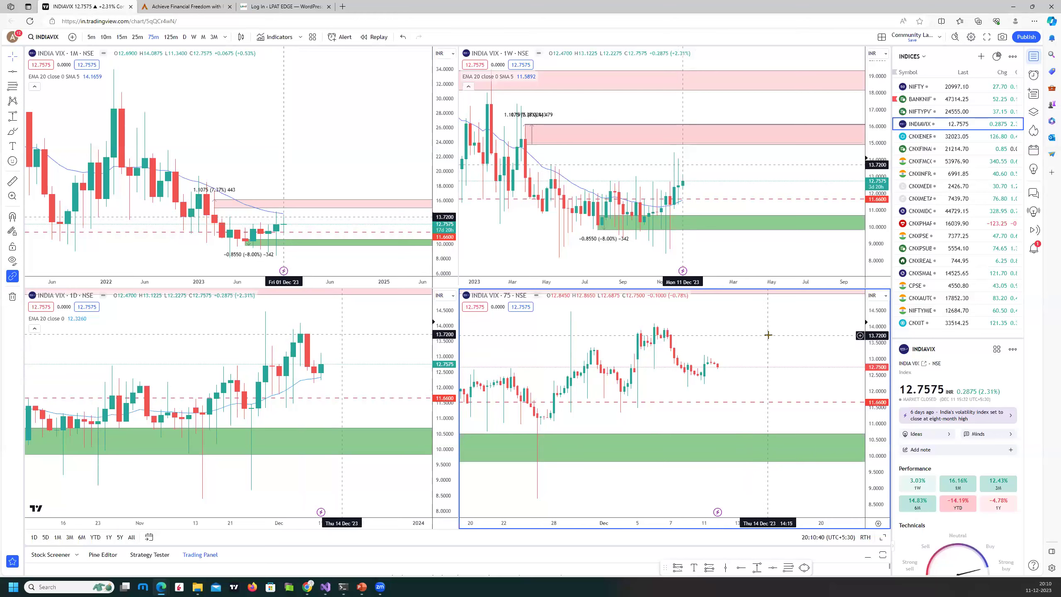
Switch the charts to BANKNIFTY and remove all existing drawings
{"action": "left_click", "coordinate": [927, 99]}
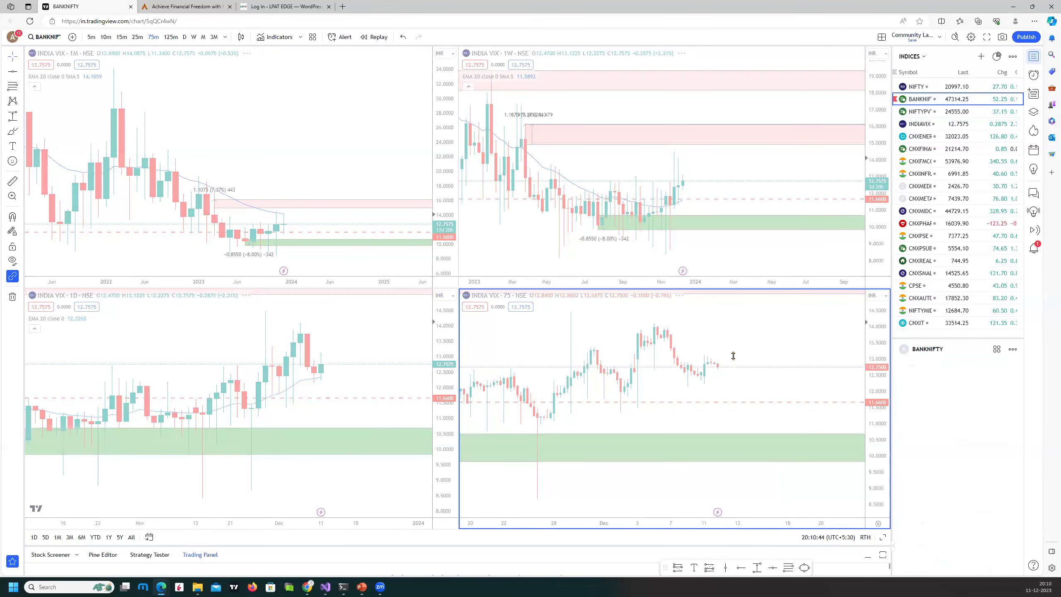
{"action": "right_click", "coordinate": [734, 207]}
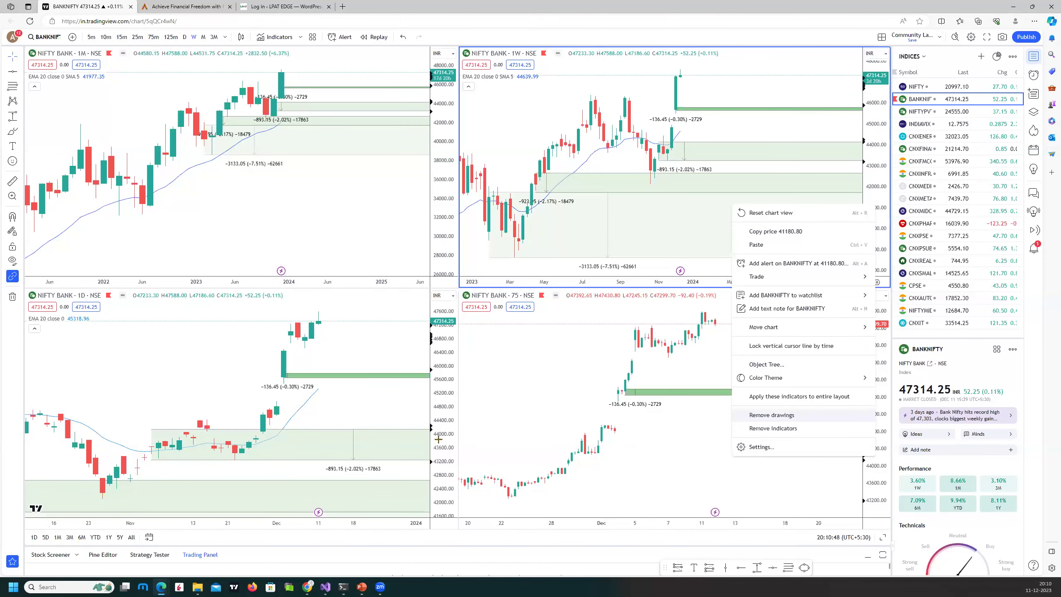
{"action": "left_click", "coordinate": [771, 414]}
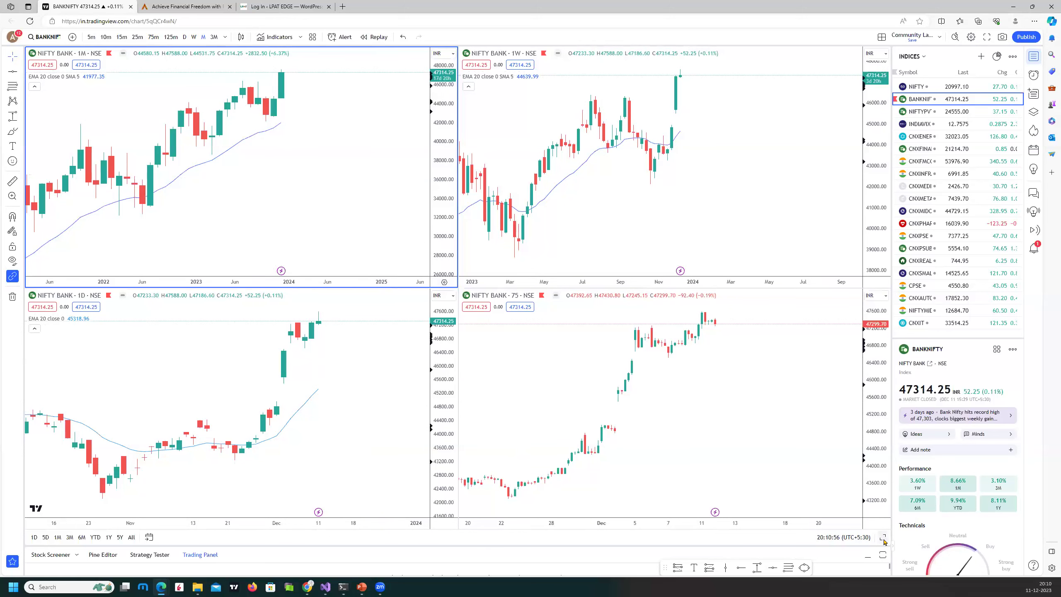
Maximize the monthly Bank Nifty chart and mark a 42020–38580 zone with the saved template
{"action": "key", "text": "alt+Return"}
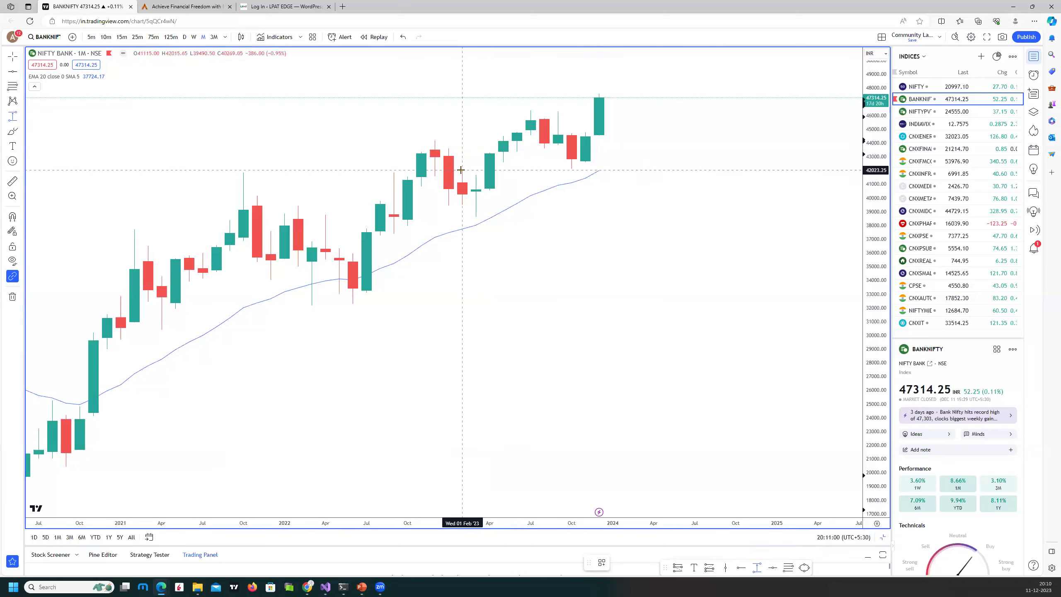
{"action": "left_click", "coordinate": [462, 170], "text": "shift"}
{"action": "left_click", "coordinate": [574, 221]}
{"action": "right_click", "coordinate": [573, 220]}
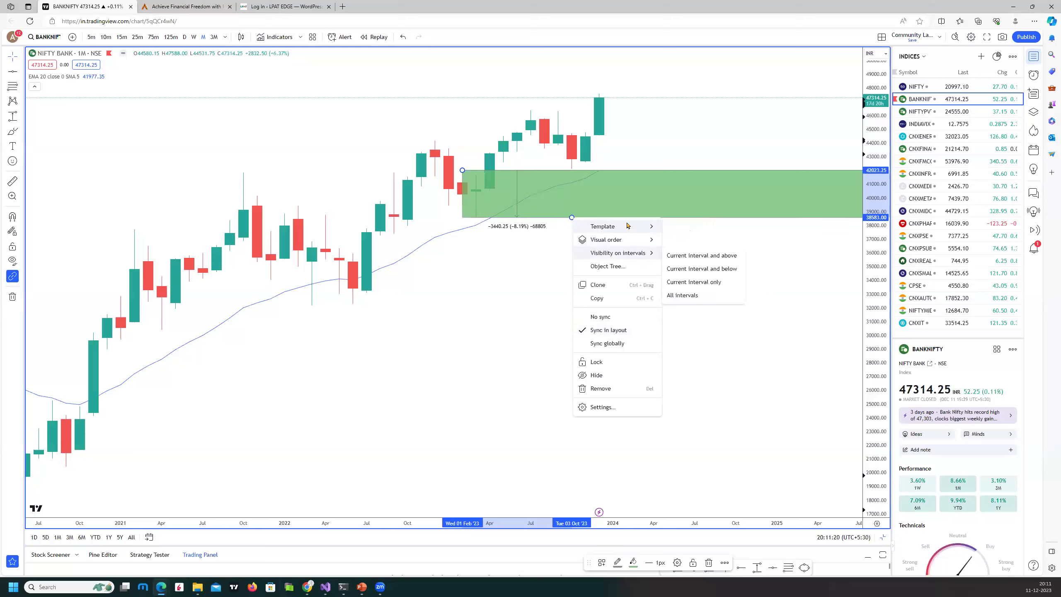
{"action": "left_click", "coordinate": [746, 277]}
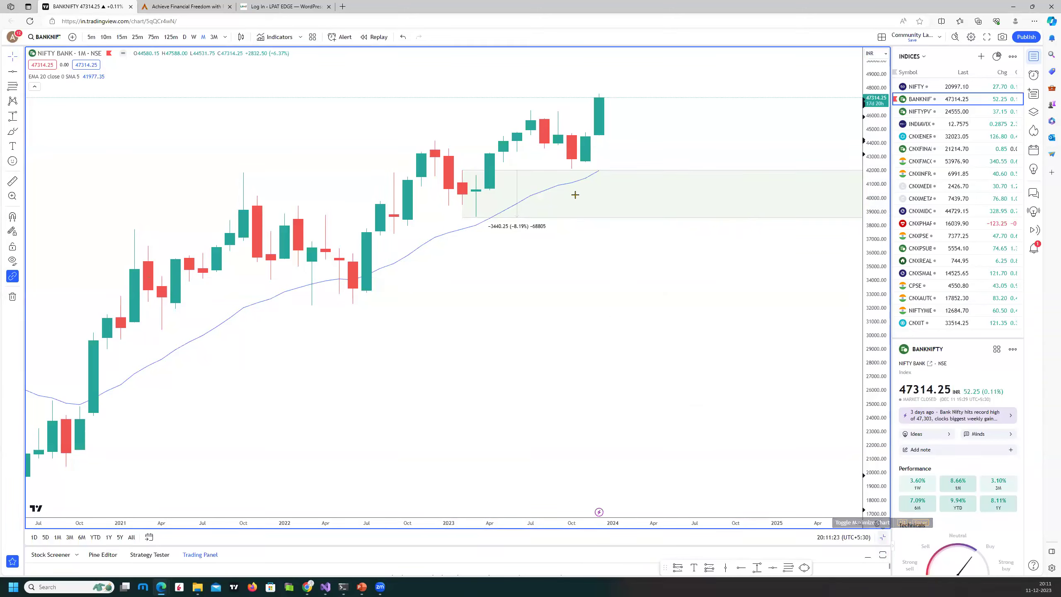
Maximize the weekly Bank Nifty chart and mark a November 43,218–44,357 zone with the template
{"action": "left_click", "coordinate": [802, 134]}
{"action": "key", "text": "alt+Return"}
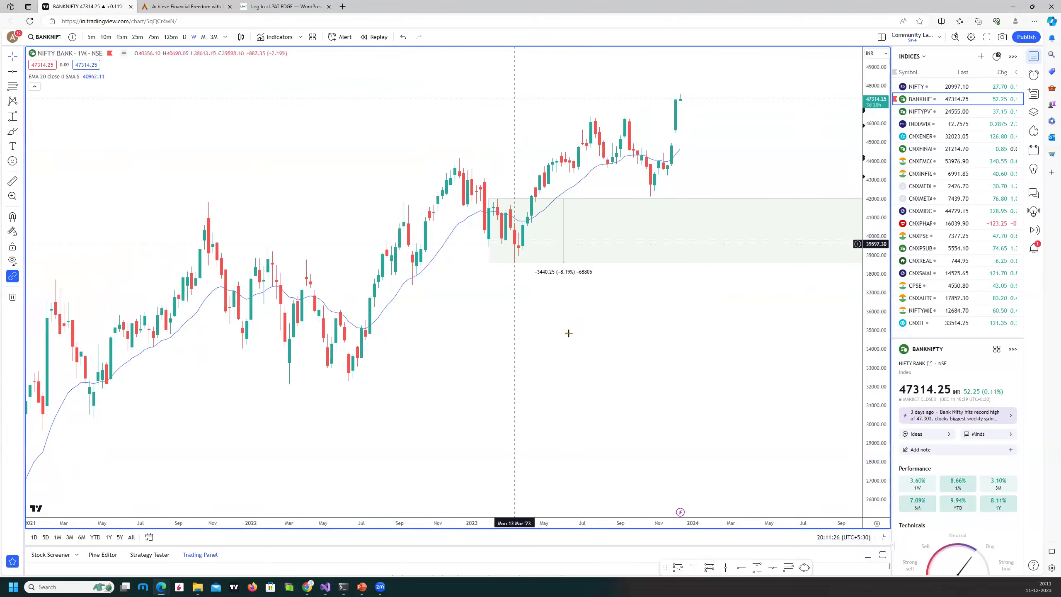
{"action": "scroll", "coordinate": [566, 332], "scroll_direction": "up", "scroll_amount": 2}
{"action": "scroll", "coordinate": [585, 343], "scroll_direction": "up", "scroll_amount": 2}
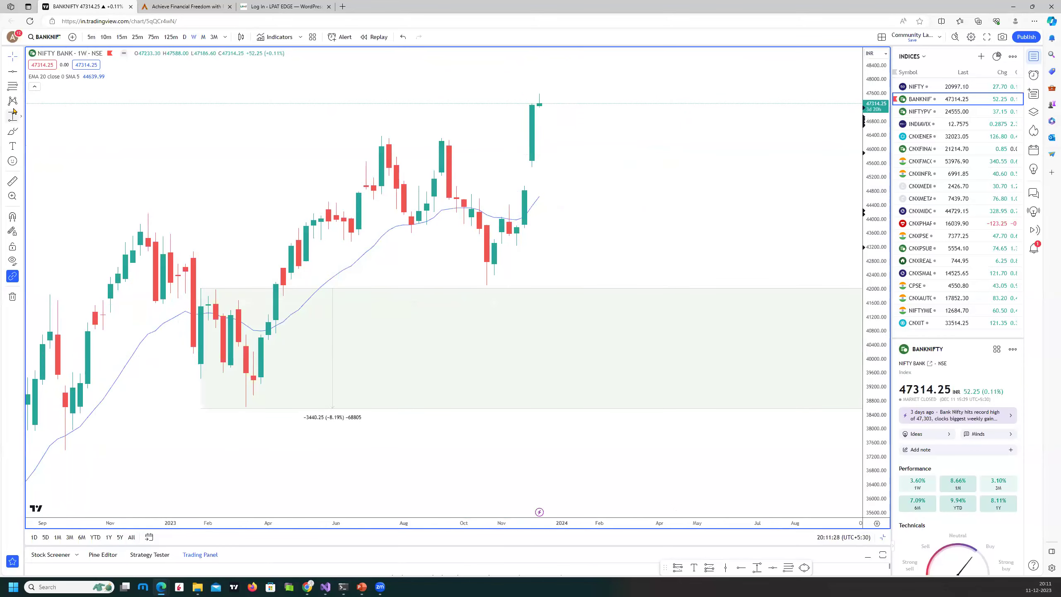
{"action": "left_click", "coordinate": [511, 206]}
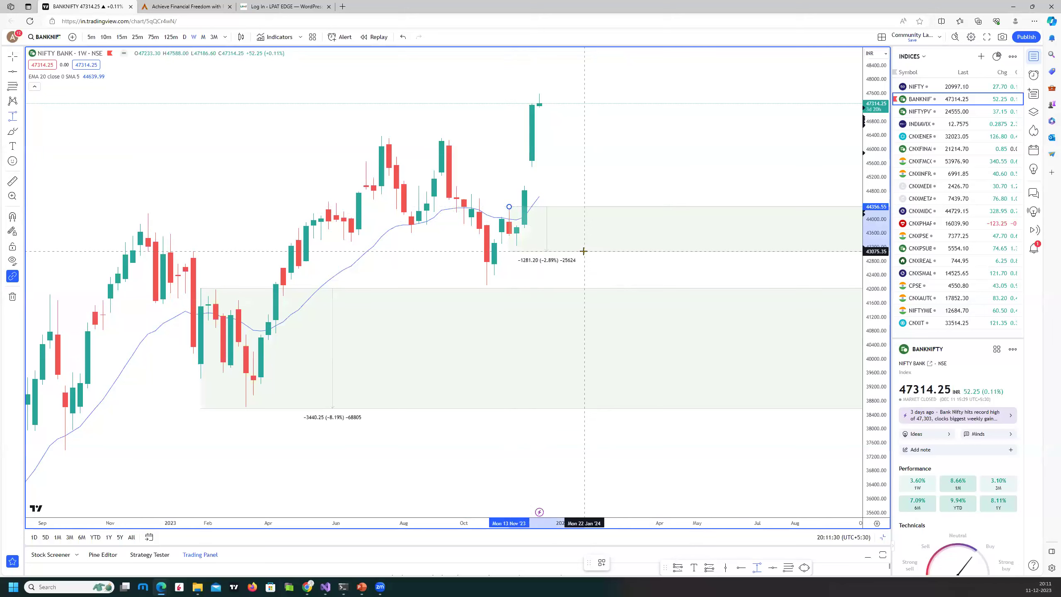
{"action": "left_click", "coordinate": [590, 246]}
{"action": "right_click", "coordinate": [592, 247]}
{"action": "mouse_move", "coordinate": [634, 256]}
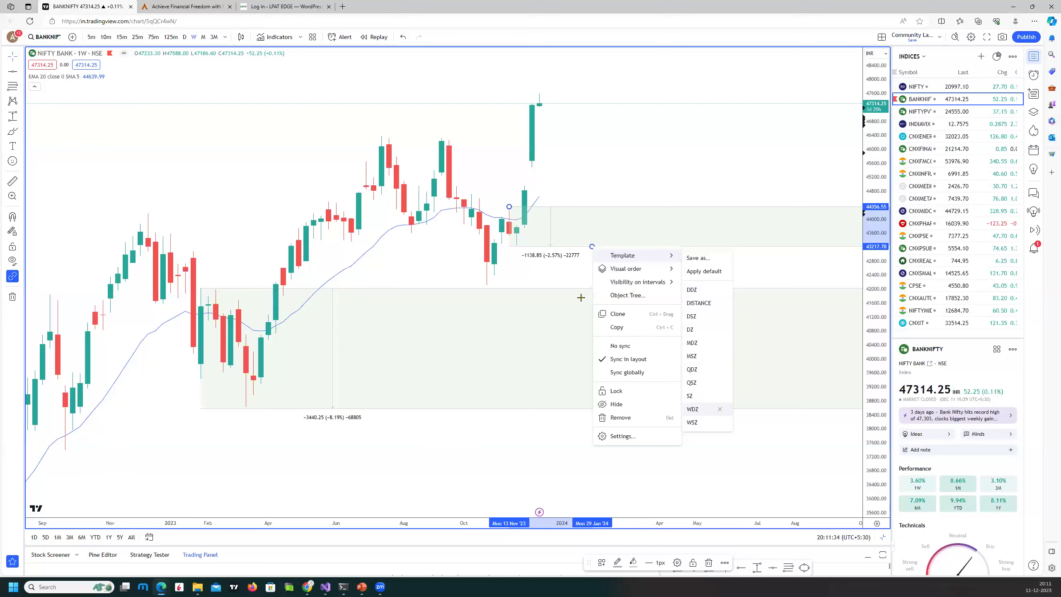
{"action": "left_click", "coordinate": [693, 409]}
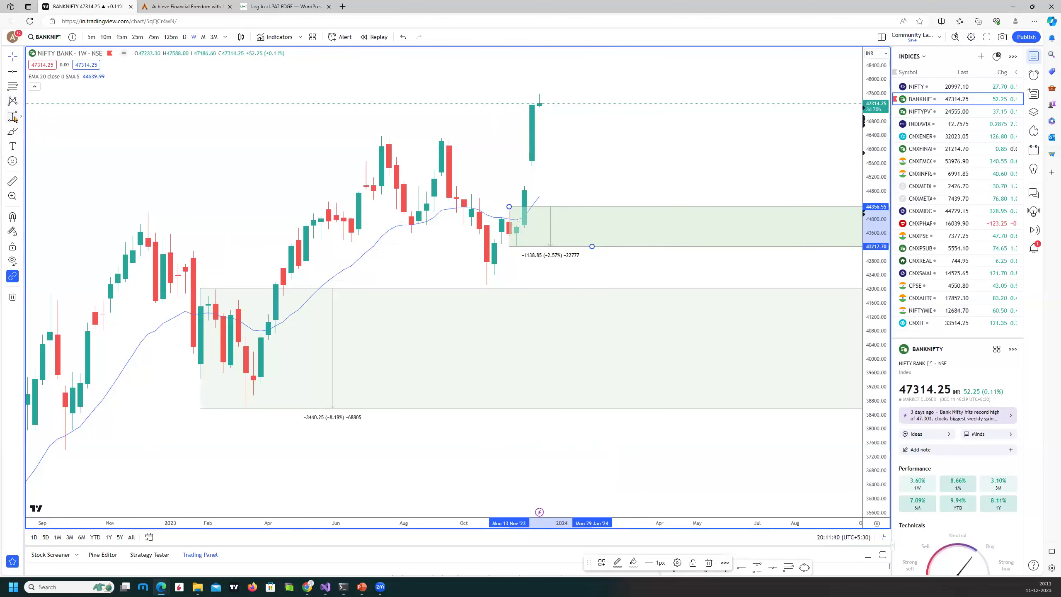
Deselect that box and mark a 40,477–41,331 zone over the April–June 2023 candles
{"action": "left_click", "coordinate": [416, 206]}
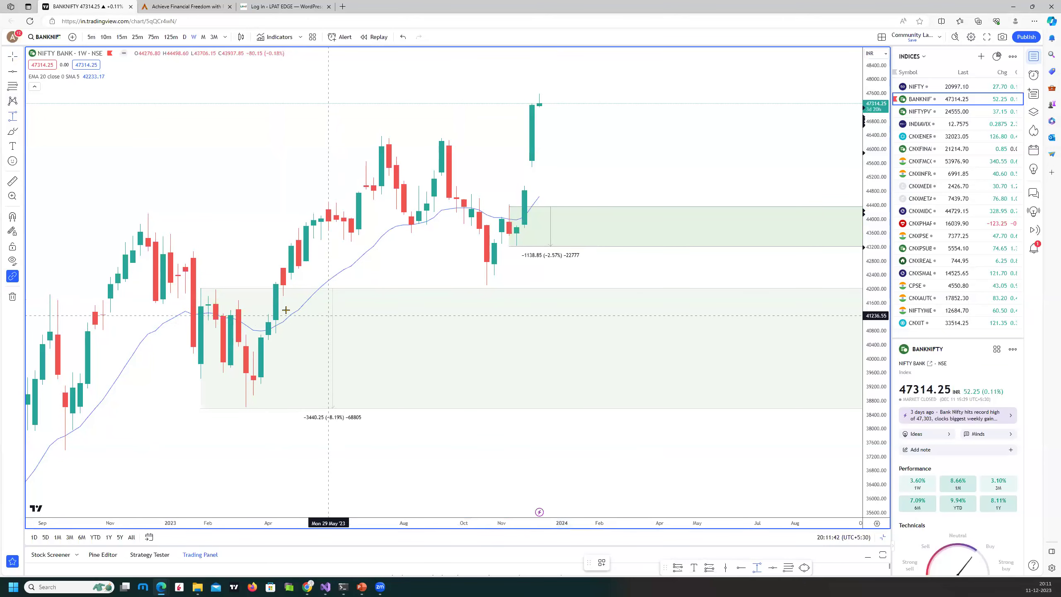
{"action": "left_click", "coordinate": [268, 312]}
{"action": "left_click", "coordinate": [336, 341]}
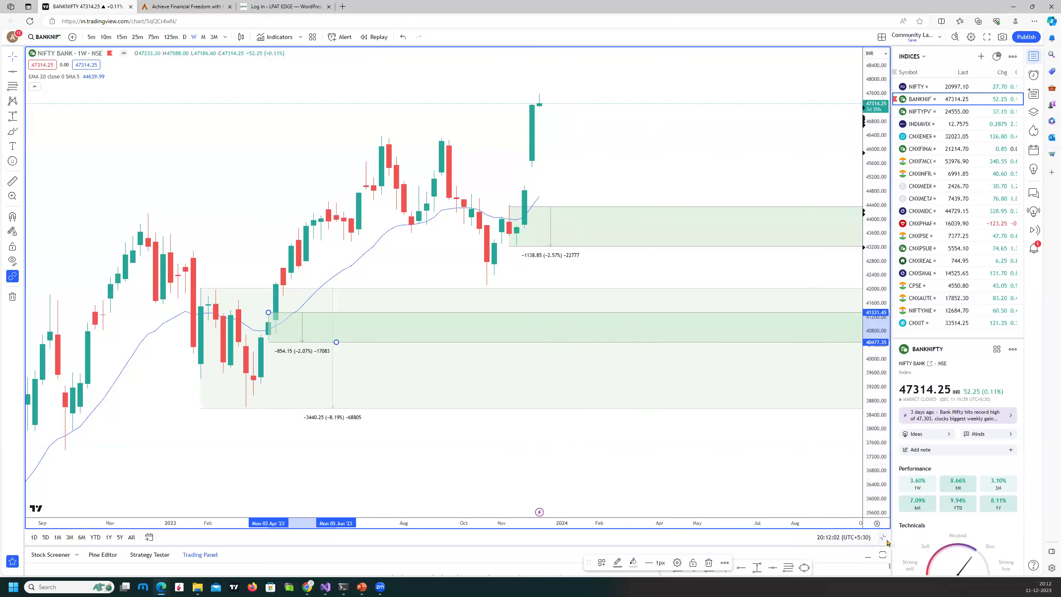
Restore the four-timeframe layout and maximize the daily Bank Nifty chart
{"action": "key", "text": "alt+Return"}
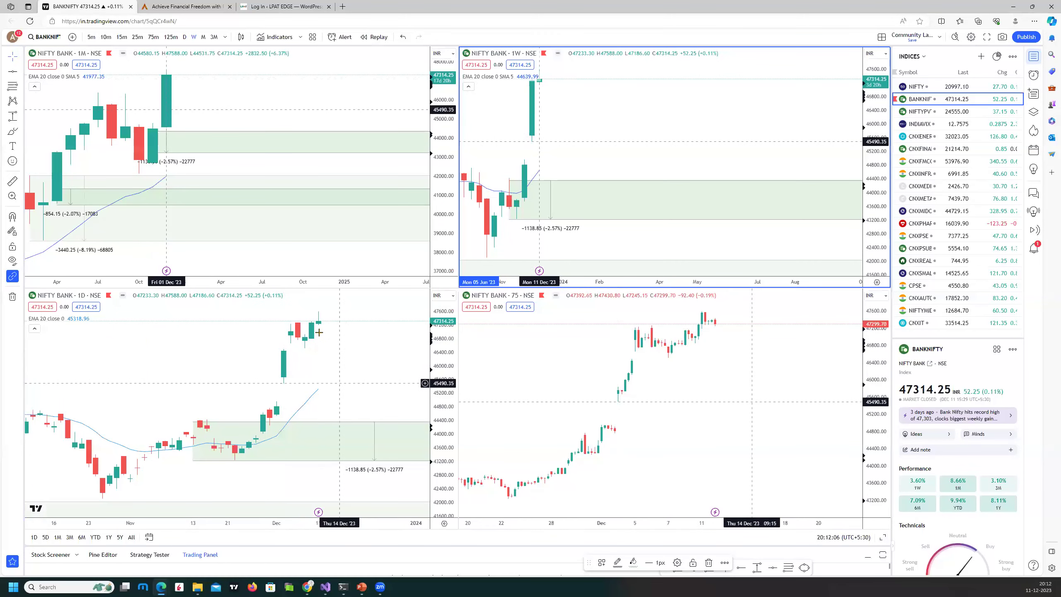
{"action": "left_click", "coordinate": [352, 379]}
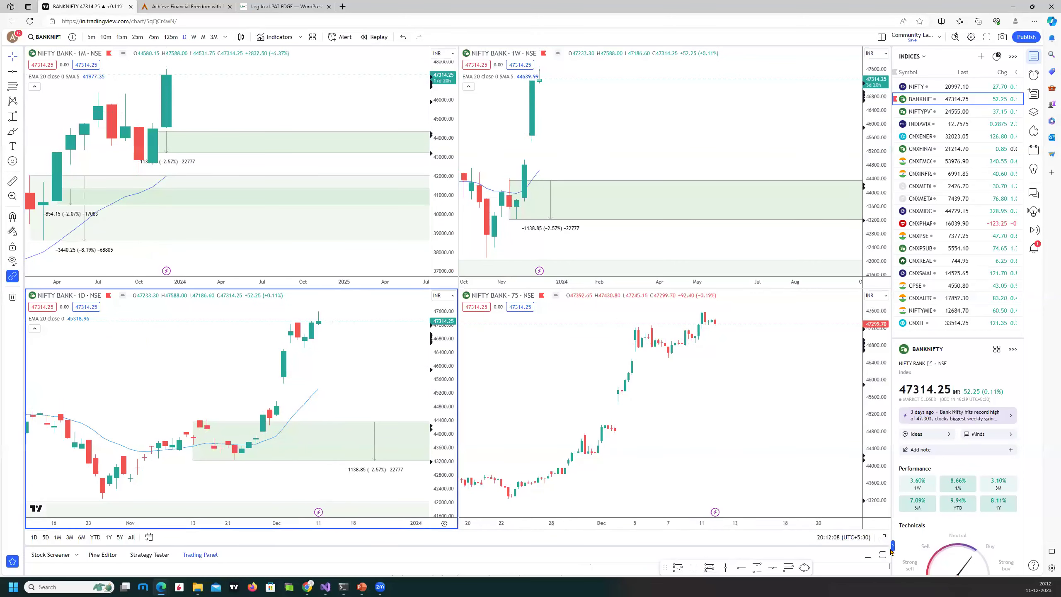
{"action": "key", "text": "alt+Return"}
{"action": "scroll", "coordinate": [455, 319], "scroll_direction": "down", "scroll_amount": 3}
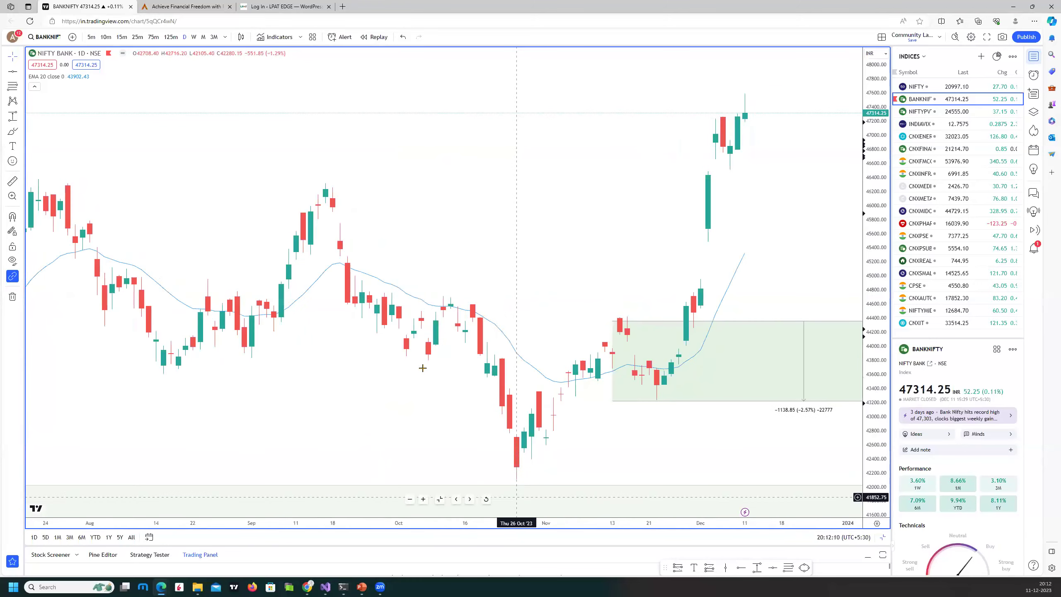
{"action": "scroll", "coordinate": [457, 319], "scroll_direction": "up", "scroll_amount": 3}
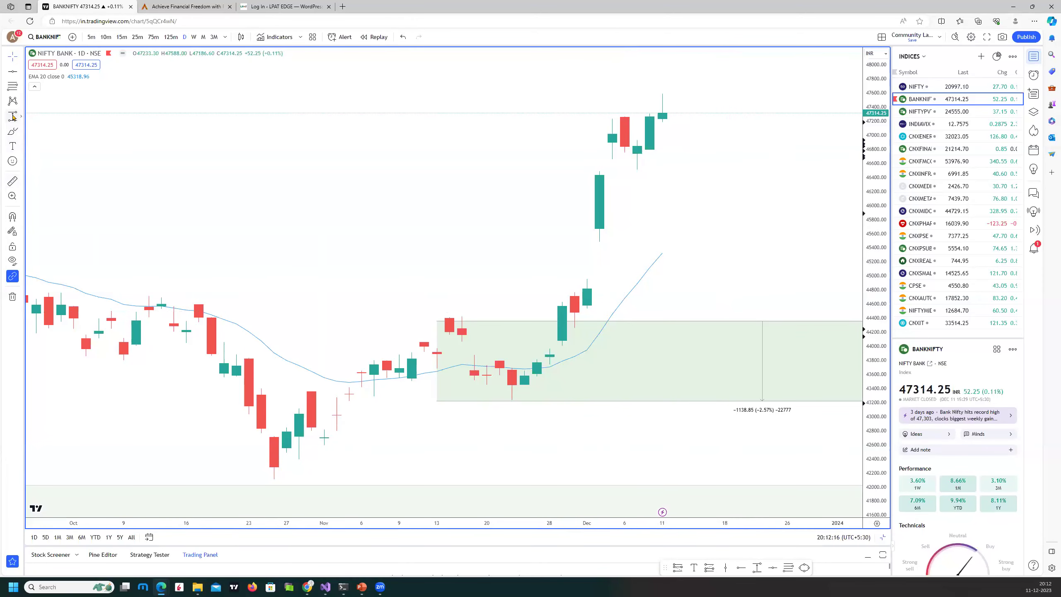
Draw an early-December demand box on the daily chart in the saved green zone style
{"action": "left_click", "coordinate": [587, 281]}
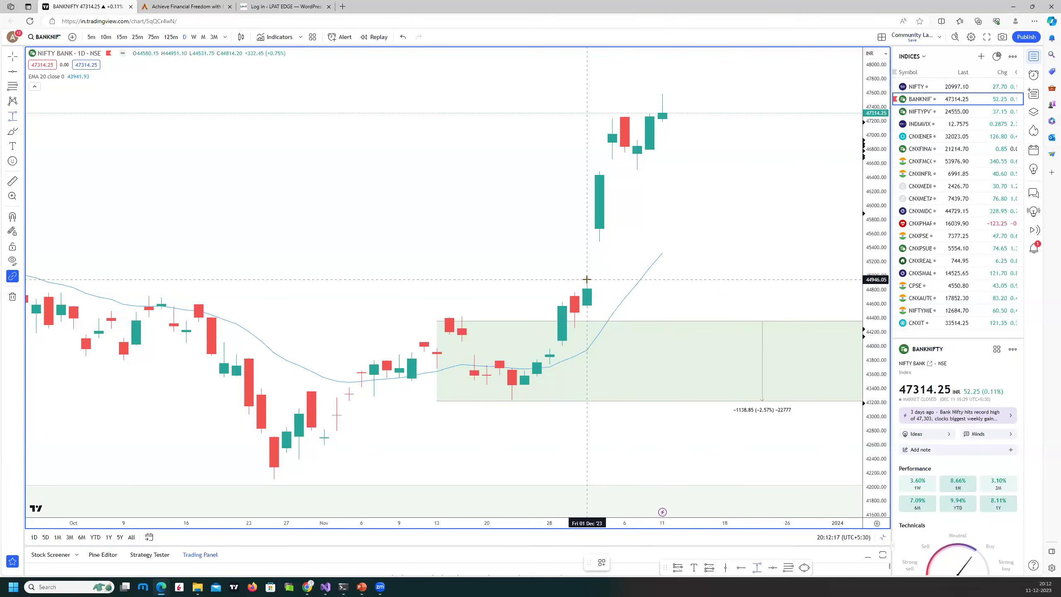
{"action": "left_click", "coordinate": [574, 333]}
{"action": "right_click", "coordinate": [575, 334]}
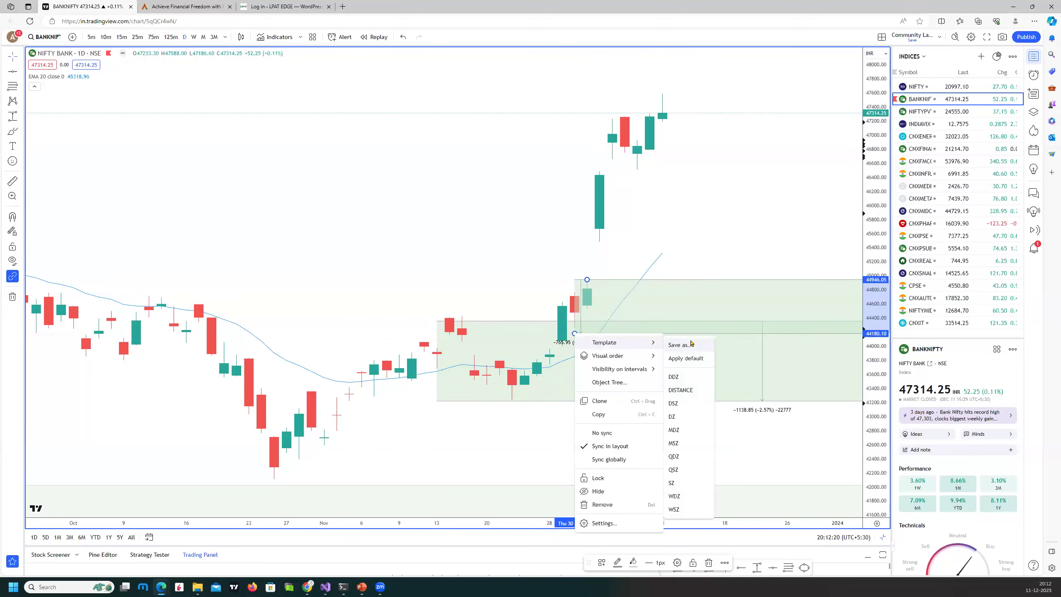
{"action": "left_click", "coordinate": [676, 376]}
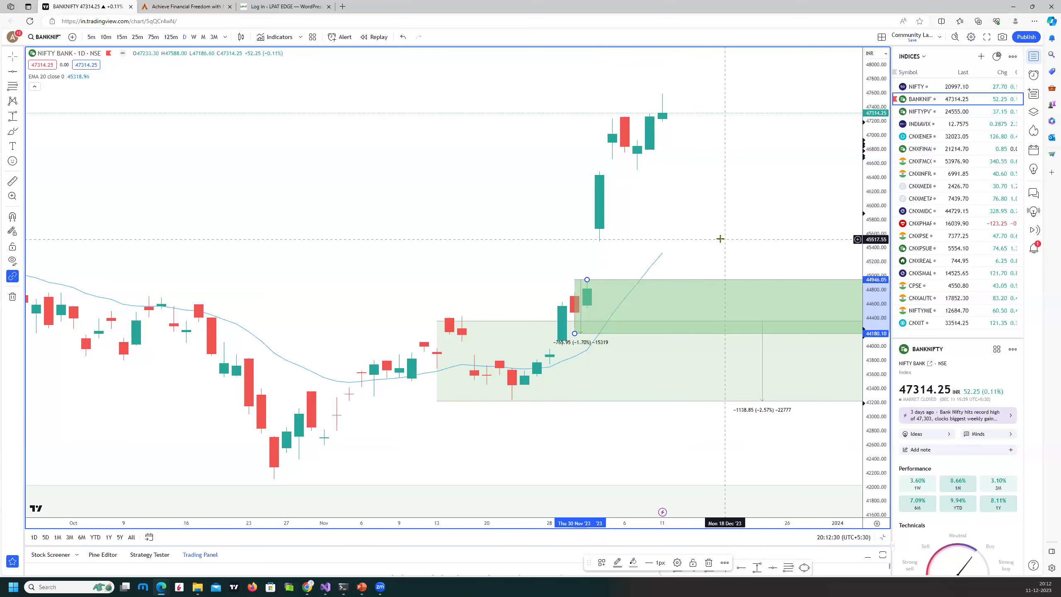
{"action": "scroll", "coordinate": [718, 242], "scroll_direction": "down", "scroll_amount": 2}
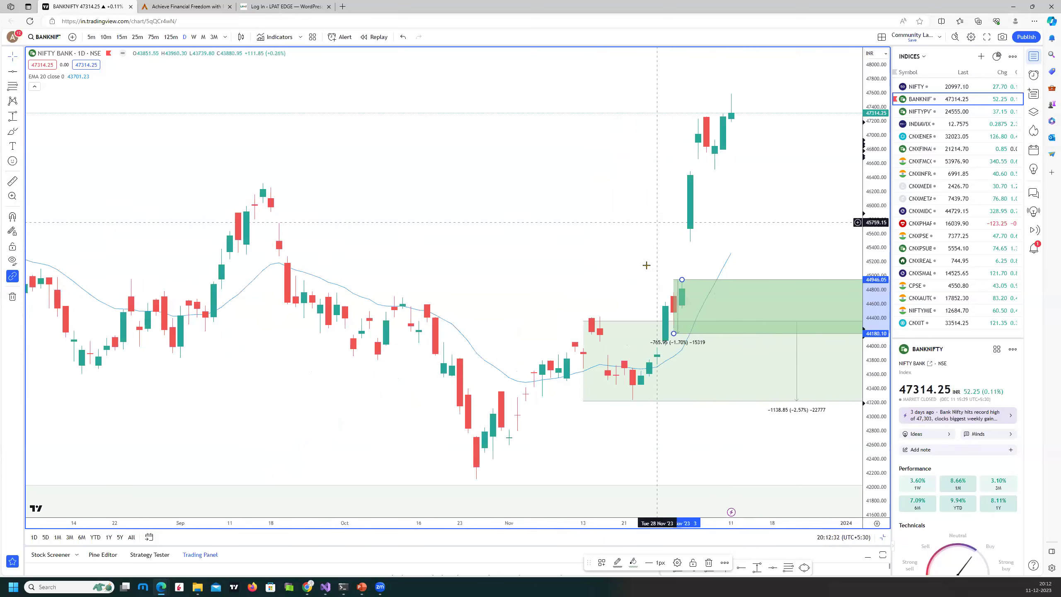
{"action": "left_click", "coordinate": [564, 119]}
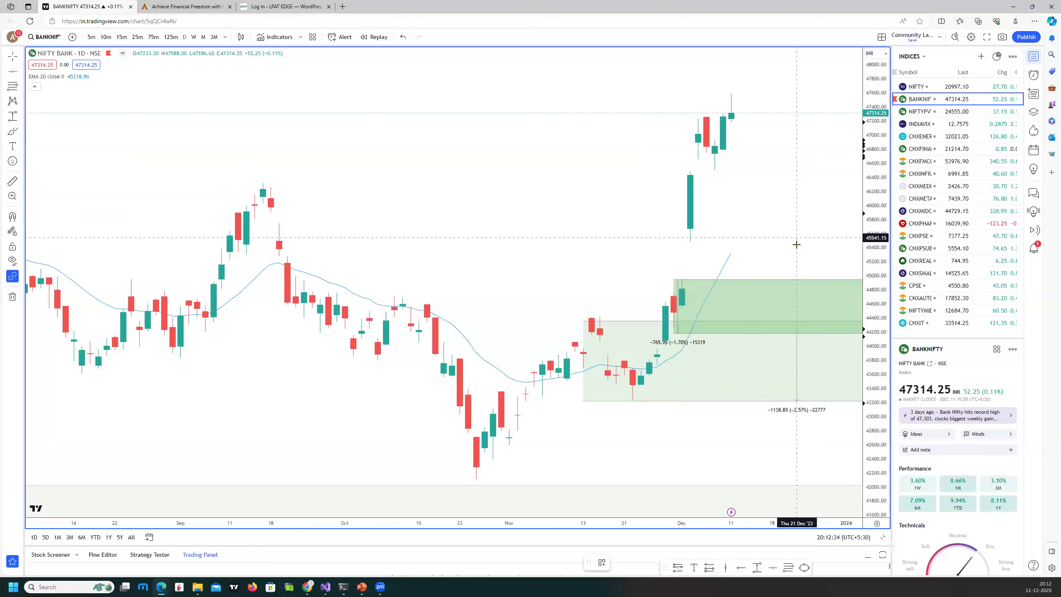
Add a red dotted level at 45,505.80, then maximize the 75-minute chart
{"action": "key", "text": "alt+h"}
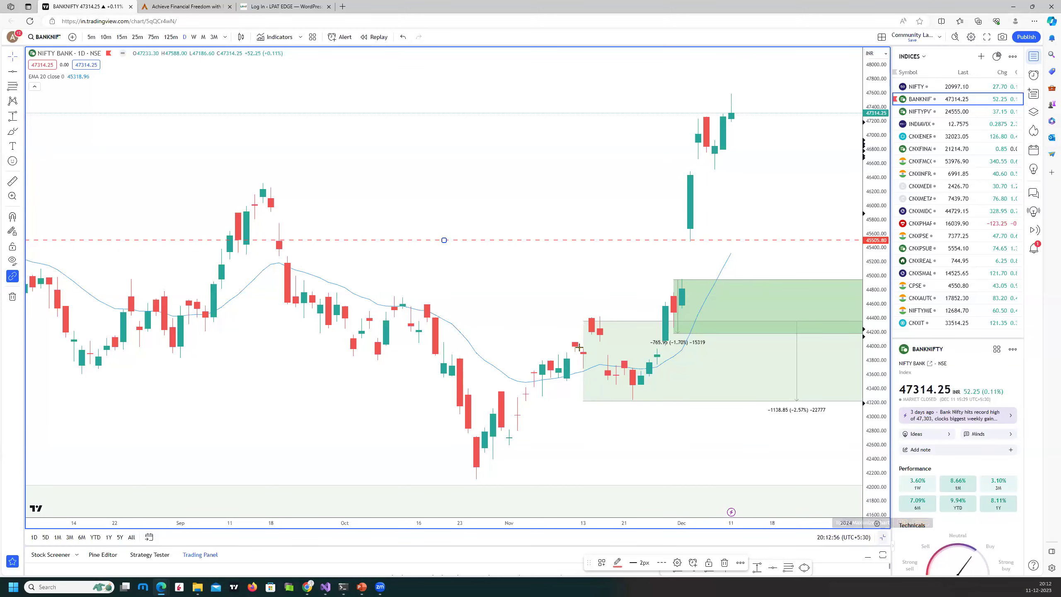
{"action": "key", "text": "alt+Return"}
{"action": "left_click", "coordinate": [763, 354]}
{"action": "key", "text": "alt+Return"}
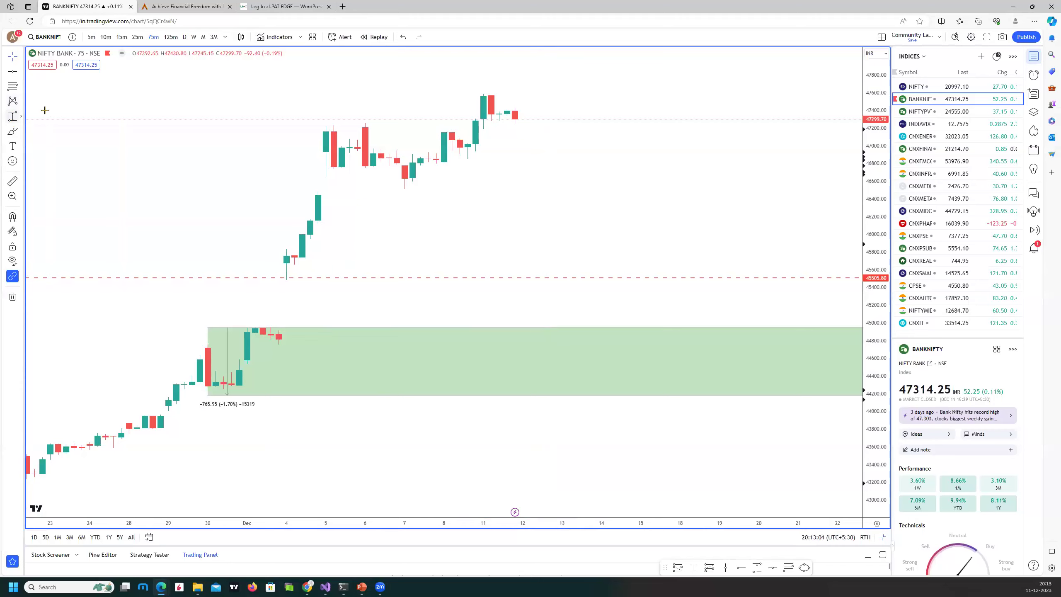
Draw green demand boxes over the Dec 7–11 (46,748–46,921) and Dec 4–5 (45,587–45,844) bases
{"action": "left_click", "coordinate": [421, 153]}
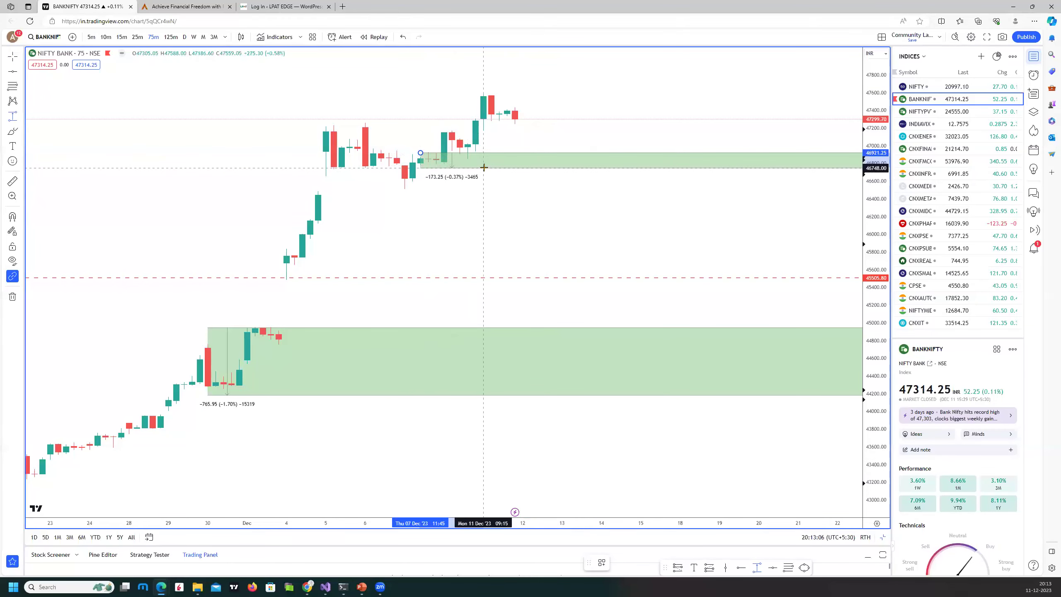
{"action": "left_click", "coordinate": [483, 167]}
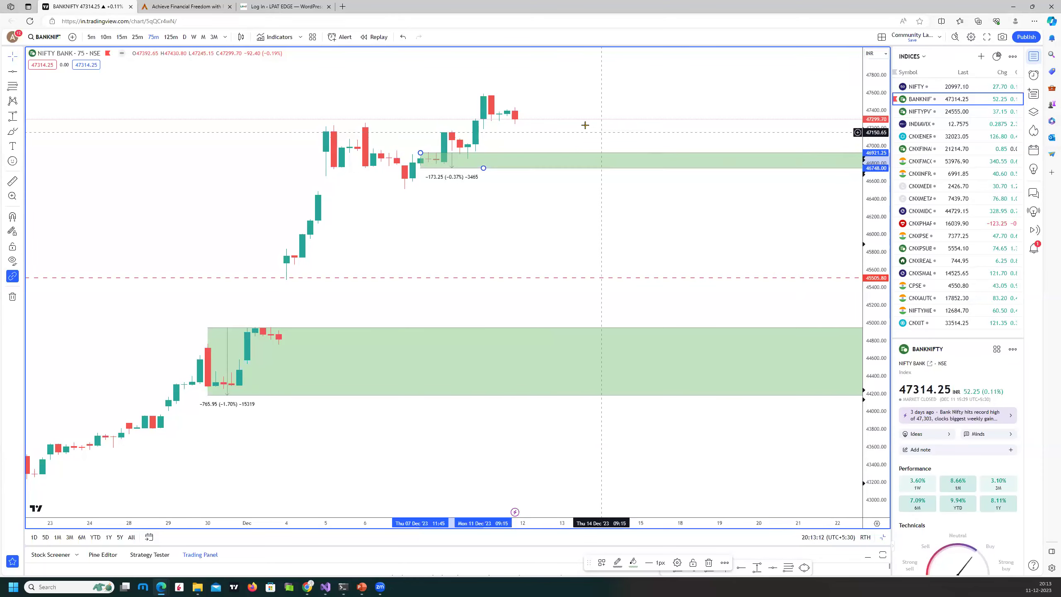
{"action": "left_click", "coordinate": [12, 116]}
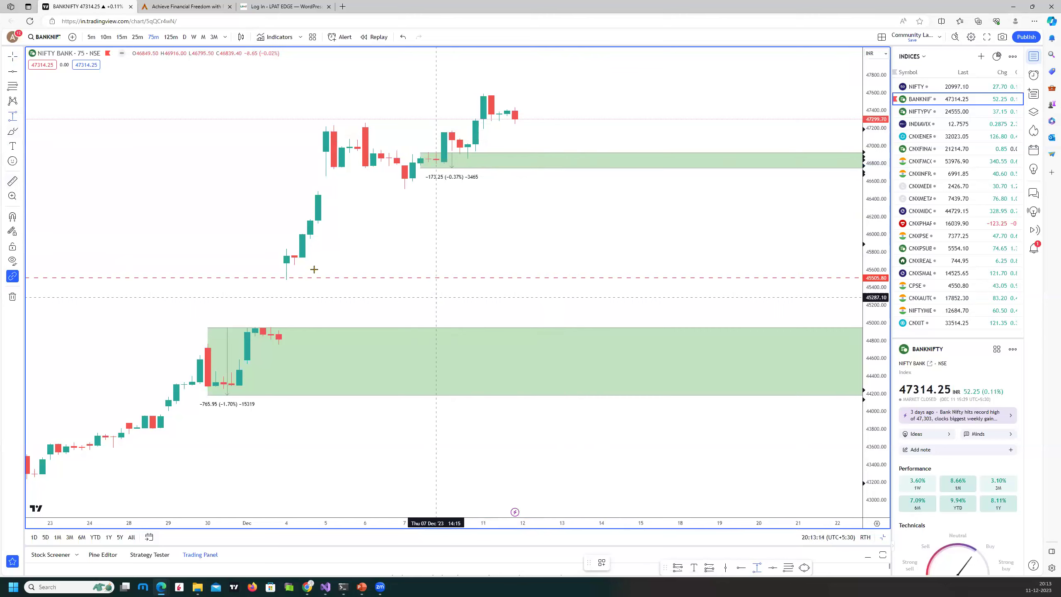
{"action": "left_click", "coordinate": [287, 247]}
{"action": "left_click", "coordinate": [350, 277]}
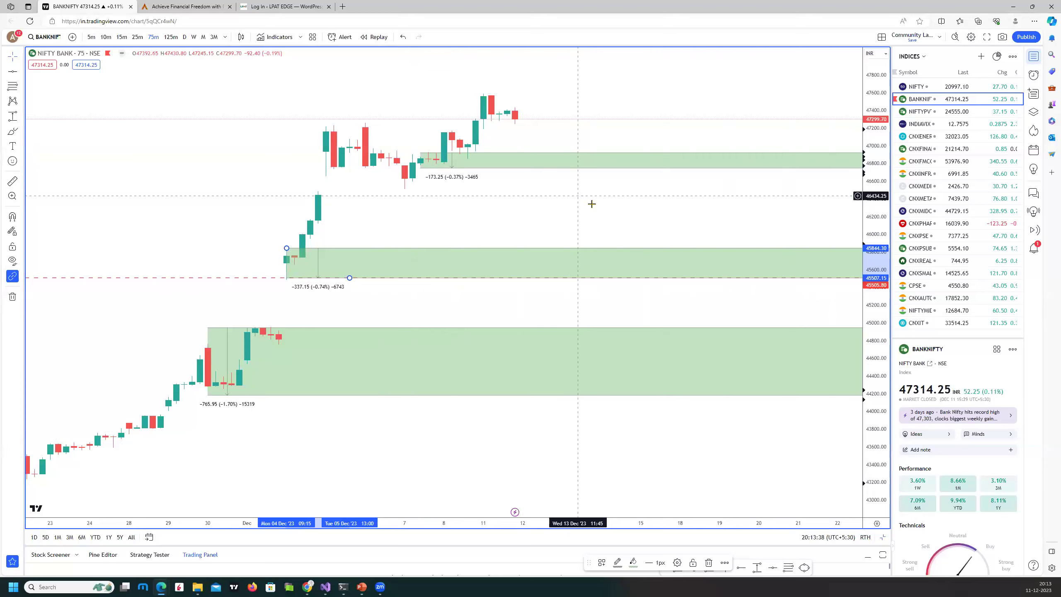
{"action": "scroll", "coordinate": [727, 138], "scroll_direction": "down", "scroll_amount": 3}
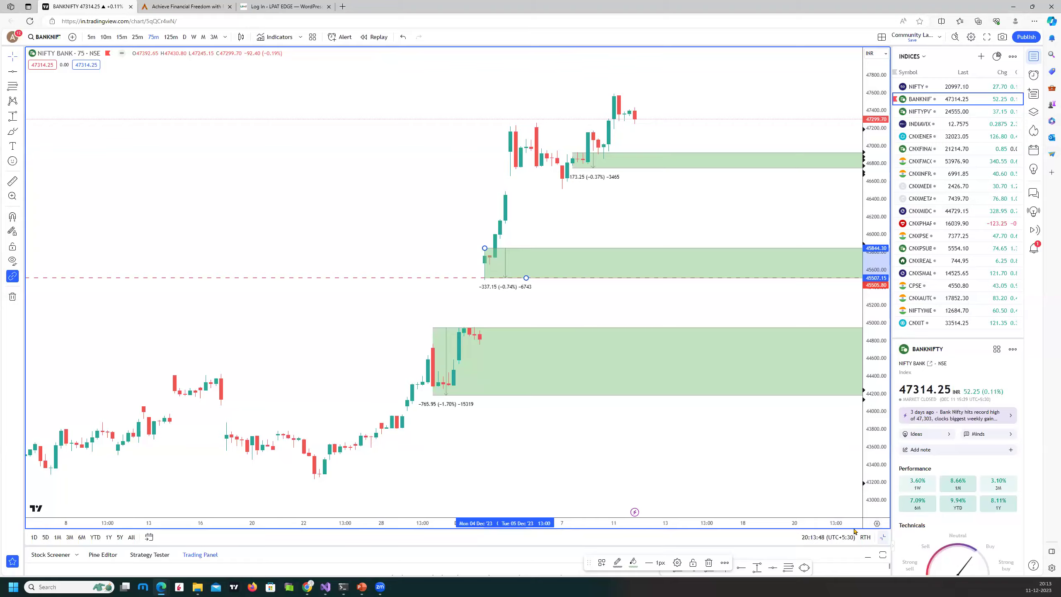
Un-maximize the 75-minute chart to review the zones across all four Bank Nifty timeframes
{"action": "left_click", "coordinate": [885, 541]}
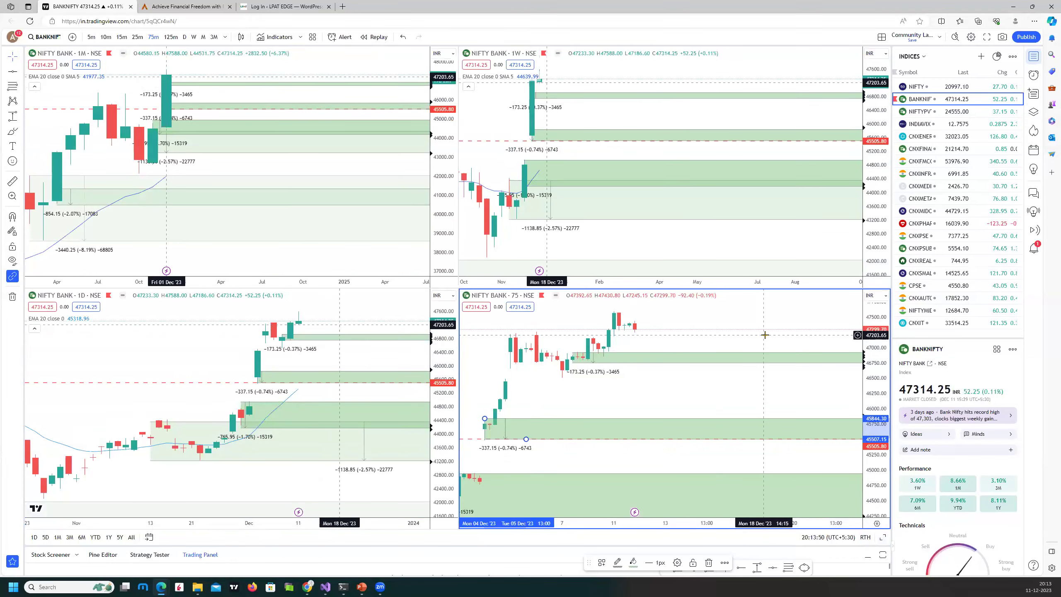